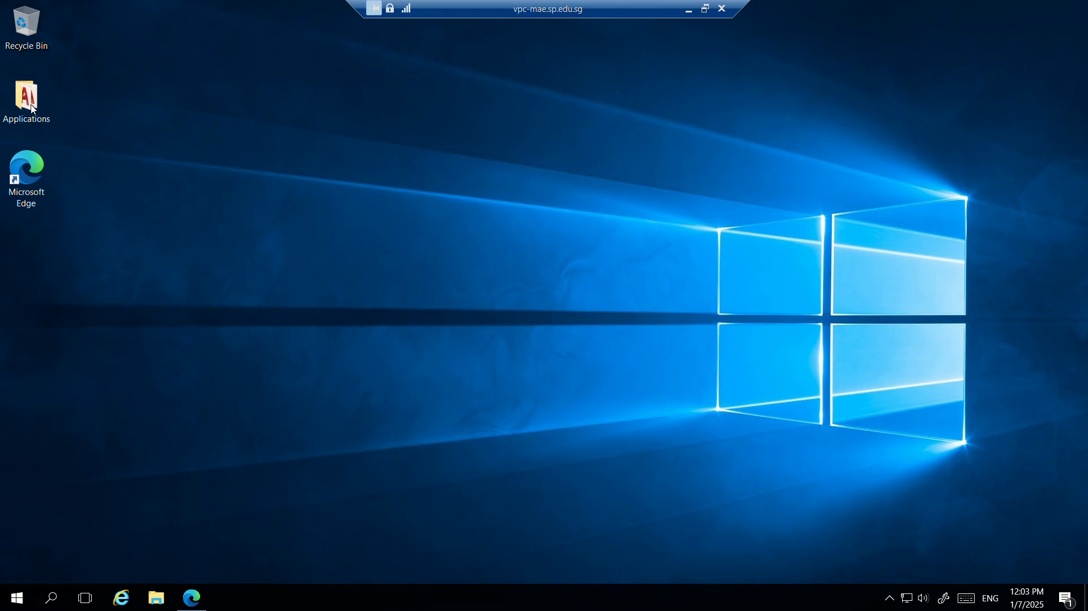
- Open the Applications folder on the remote desktop and launch Granta EduPack 2022 R2
{"action": "left_click", "coordinate": [24, 101]}
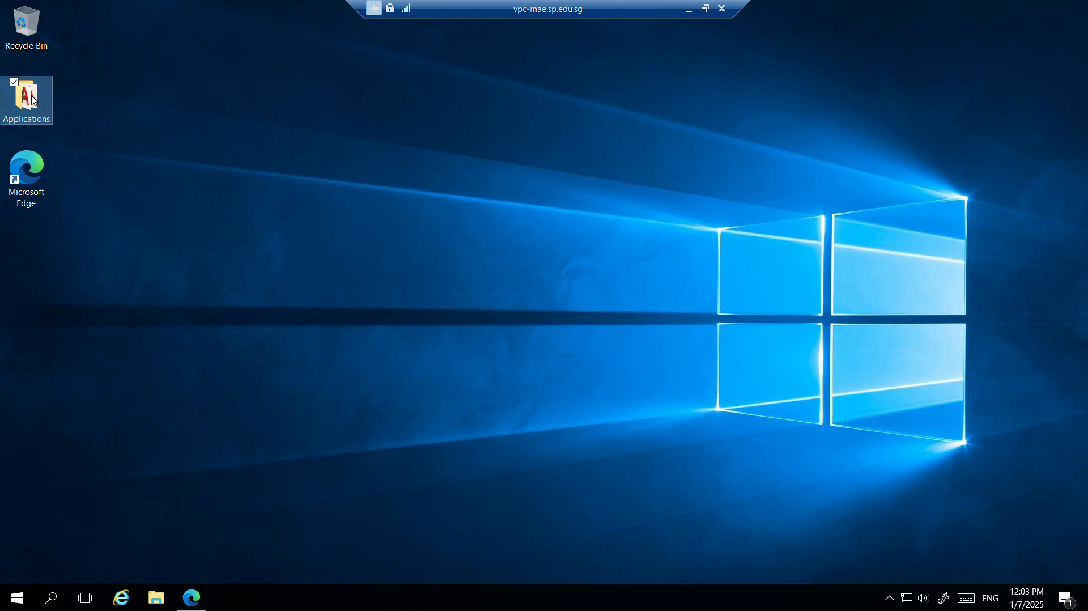
{"action": "double_click", "coordinate": [33, 101]}
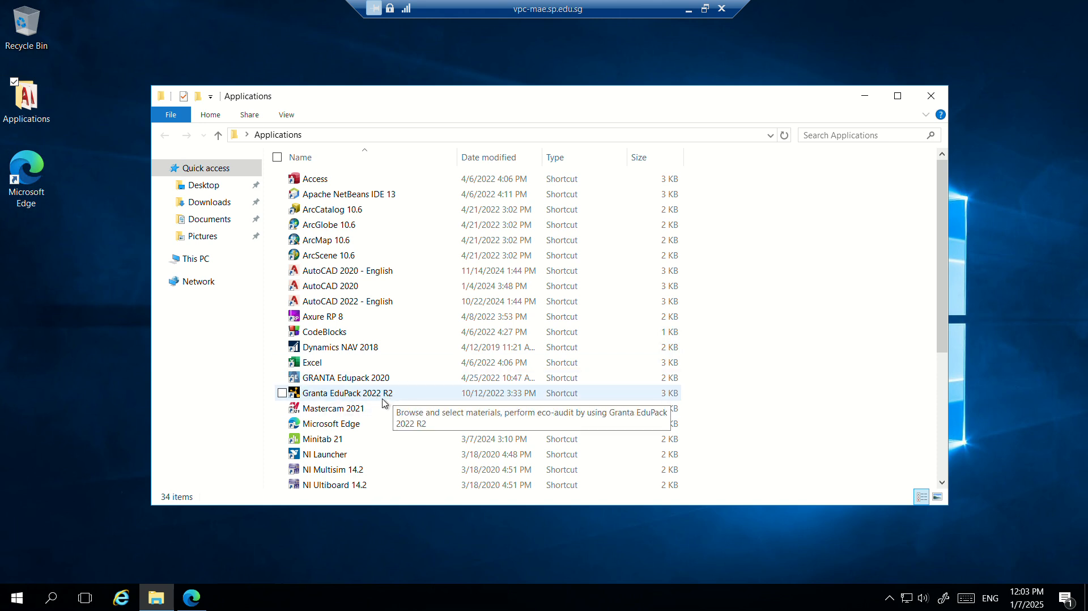
{"action": "left_click", "coordinate": [388, 397]}
{"action": "double_click", "coordinate": [390, 399]}
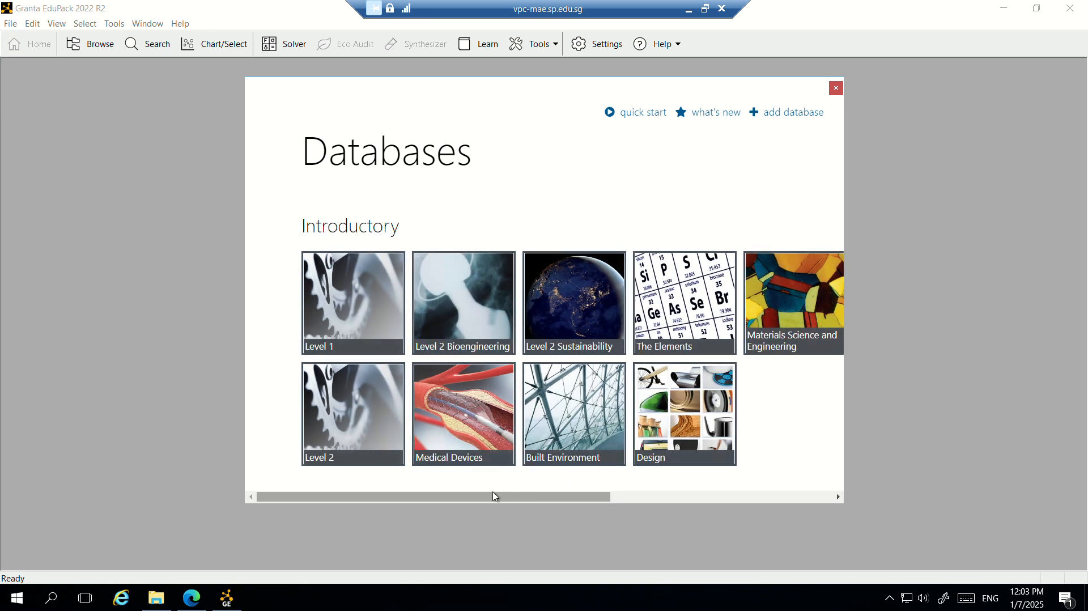
- Open the Level 3 database from the Advanced group of databases
{"action": "left_click_drag", "start_coordinate": [488, 497], "coordinate": [711, 497]}
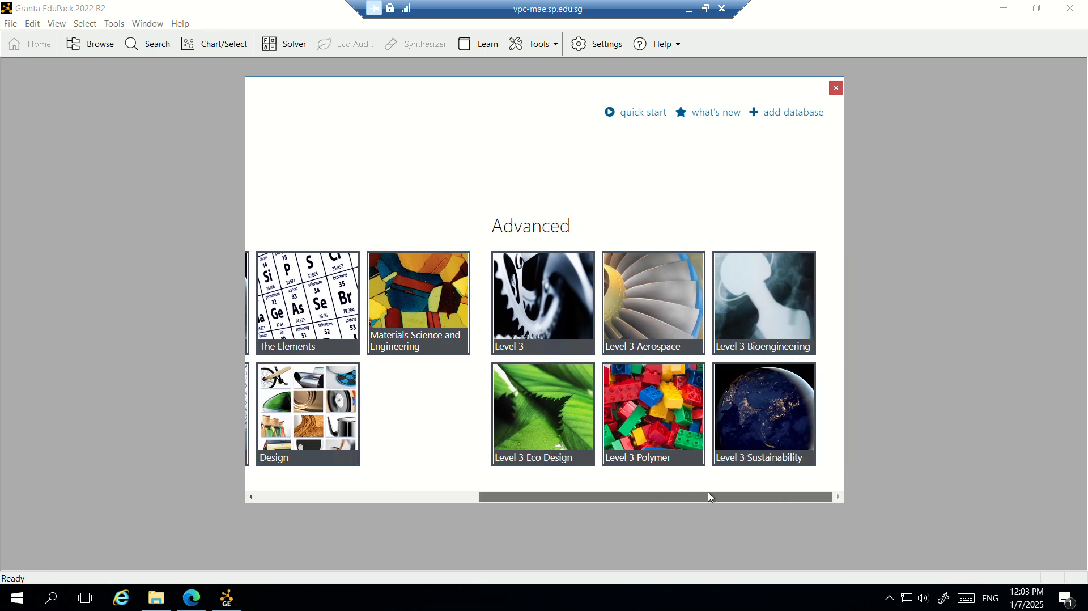
{"action": "left_click_drag", "start_coordinate": [791, 503], "coordinate": [790, 502]}
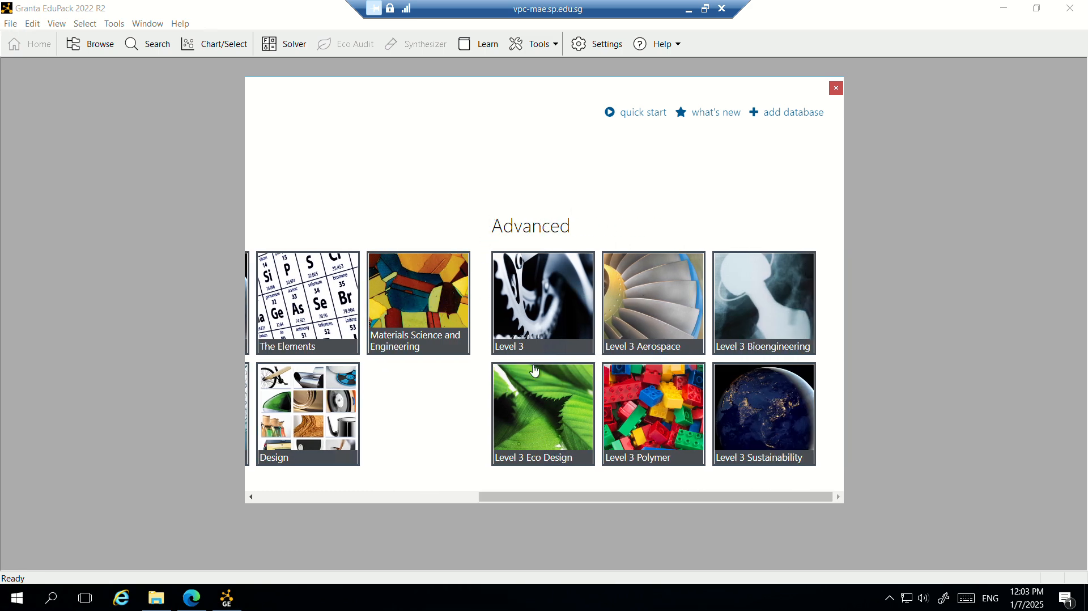
{"action": "left_click", "coordinate": [547, 322]}
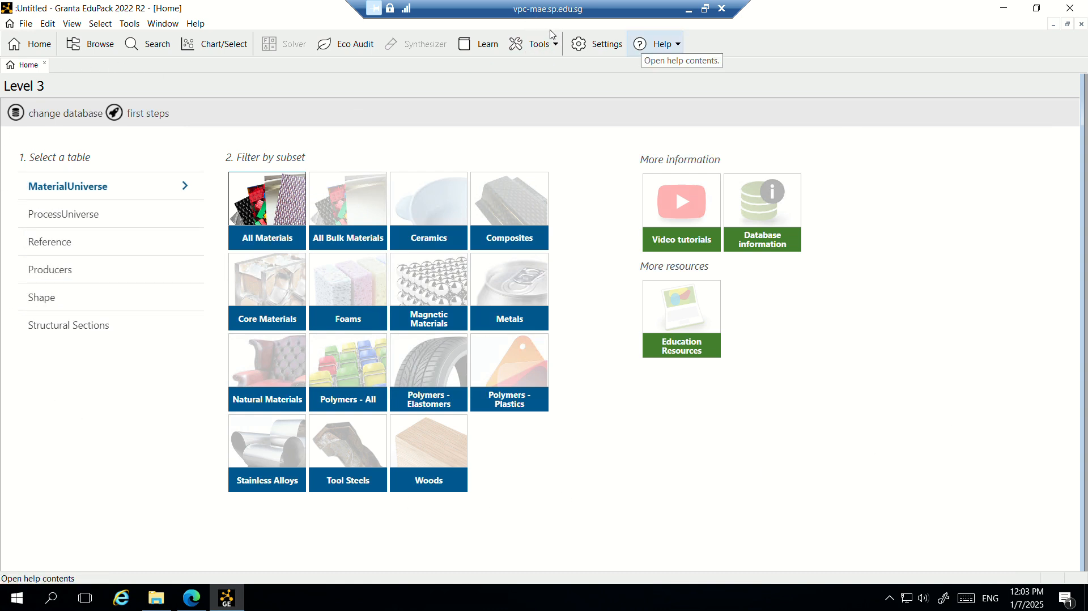
- Set the preferred currency in the unit settings to Singapore dollar (SGD)
{"action": "left_click", "coordinate": [604, 55]}
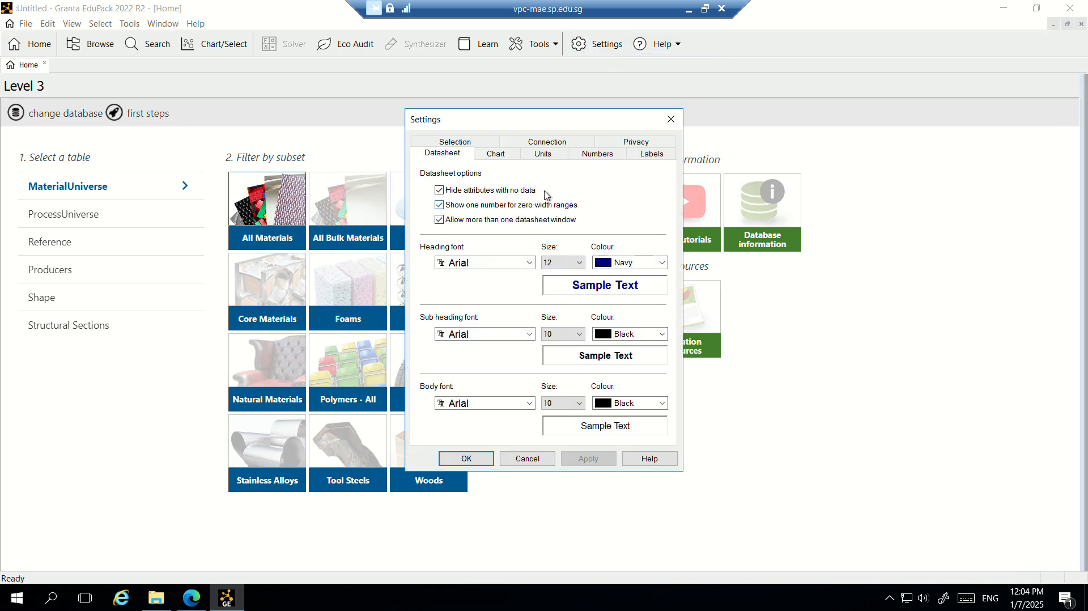
{"action": "left_click", "coordinate": [557, 157]}
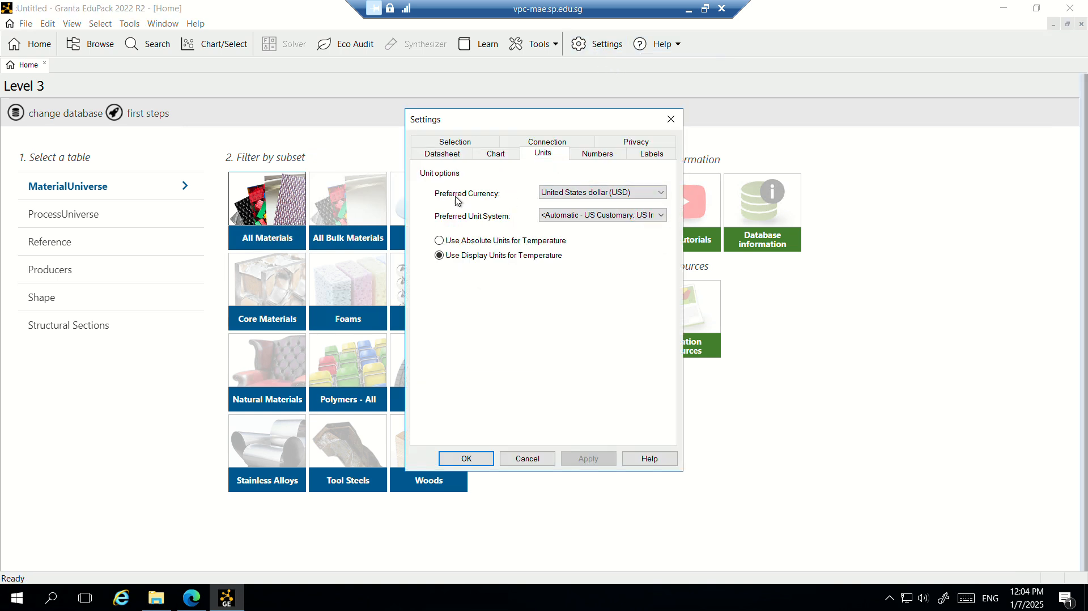
{"action": "left_click", "coordinate": [610, 195]}
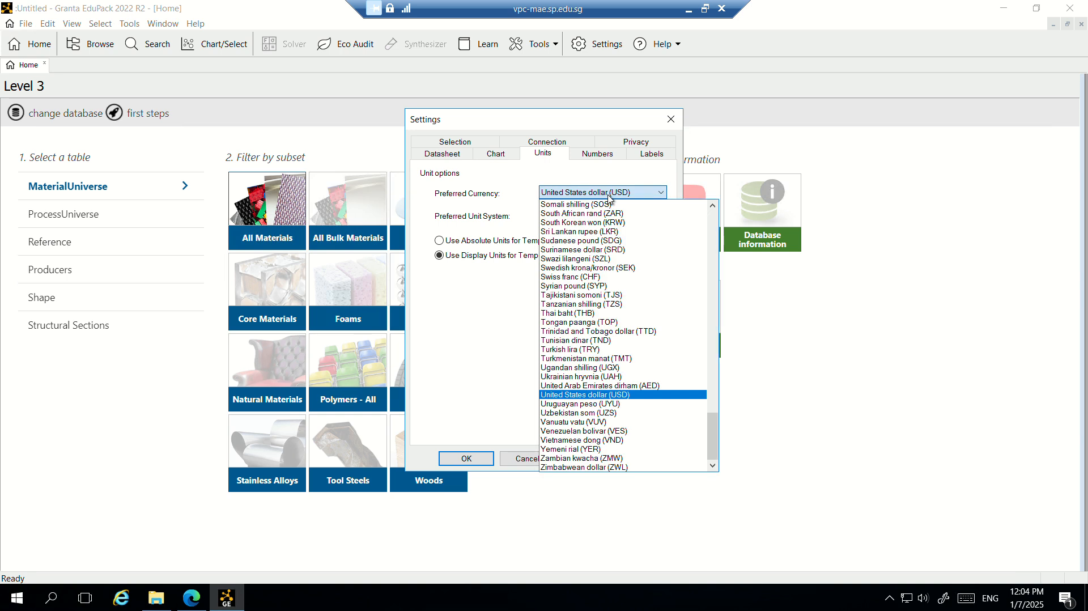
{"action": "scroll", "coordinate": [629, 392], "scroll_direction": "up", "scroll_amount": 3}
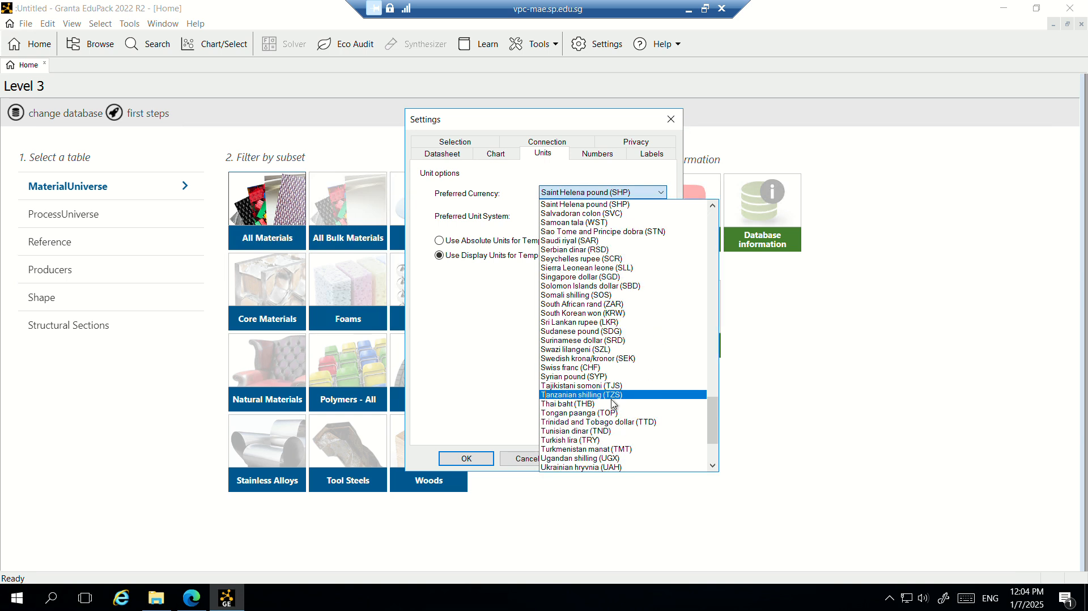
{"action": "scroll", "coordinate": [640, 343], "scroll_direction": "down", "scroll_amount": 1}
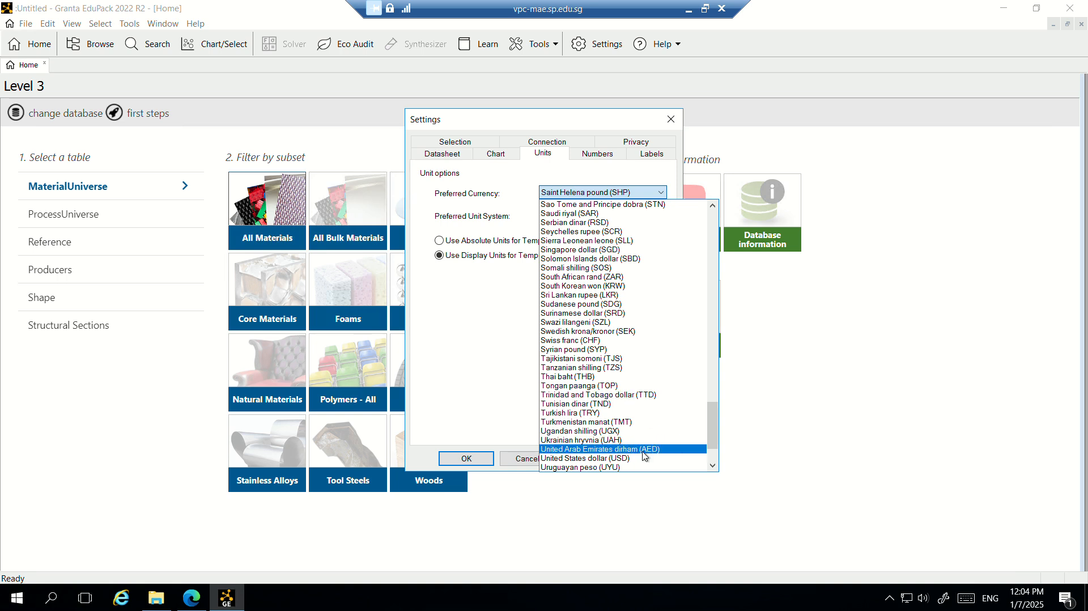
{"action": "scroll", "coordinate": [646, 453], "scroll_direction": "down", "scroll_amount": 1}
{"action": "scroll", "coordinate": [615, 363], "scroll_direction": "up", "scroll_amount": 1}
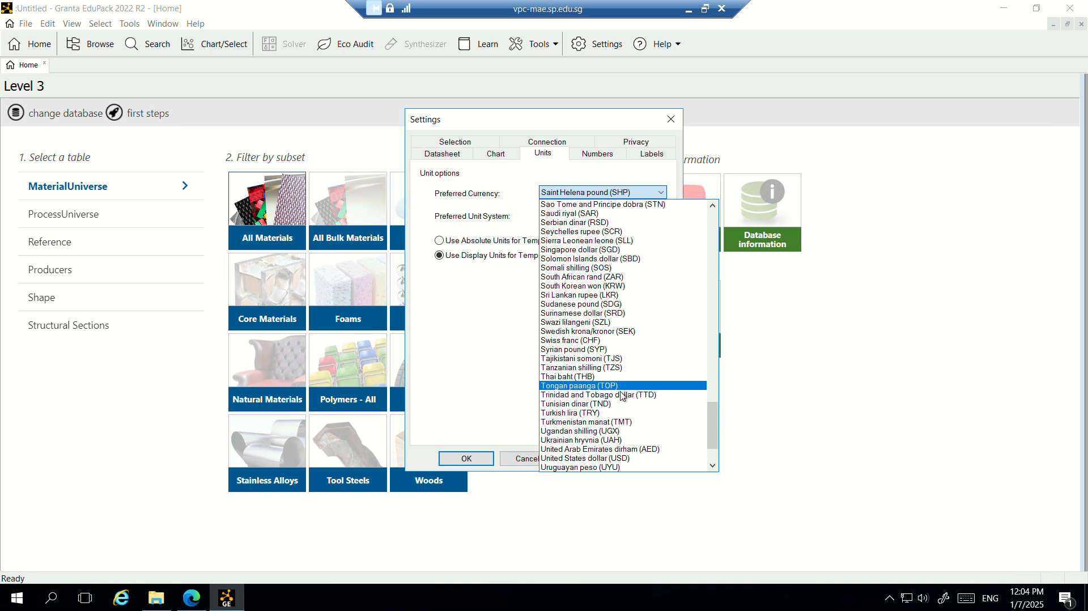
{"action": "left_click", "coordinate": [632, 250]}
- Set the preferred unit system to Metric and apply the settings
{"action": "left_click", "coordinate": [603, 218]}
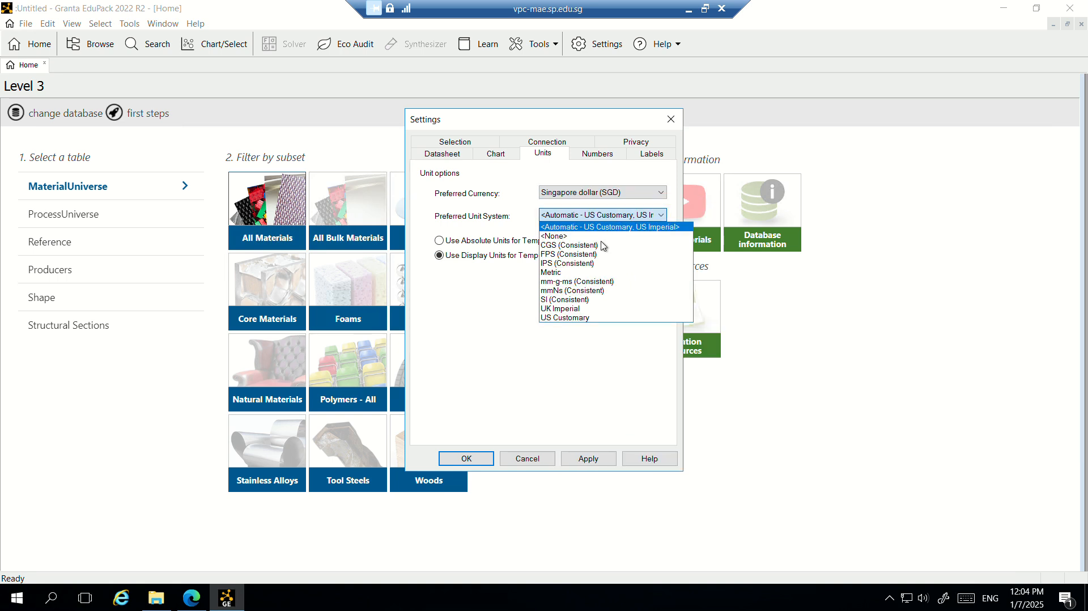
{"action": "left_click", "coordinate": [581, 273]}
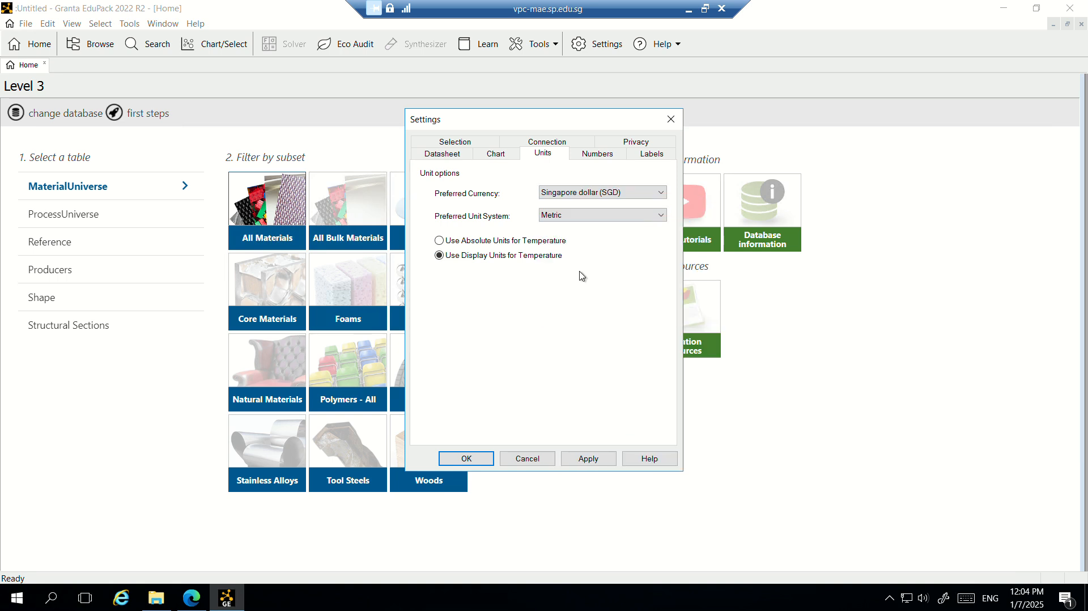
{"action": "left_click", "coordinate": [588, 458]}
{"action": "left_click", "coordinate": [485, 457]}
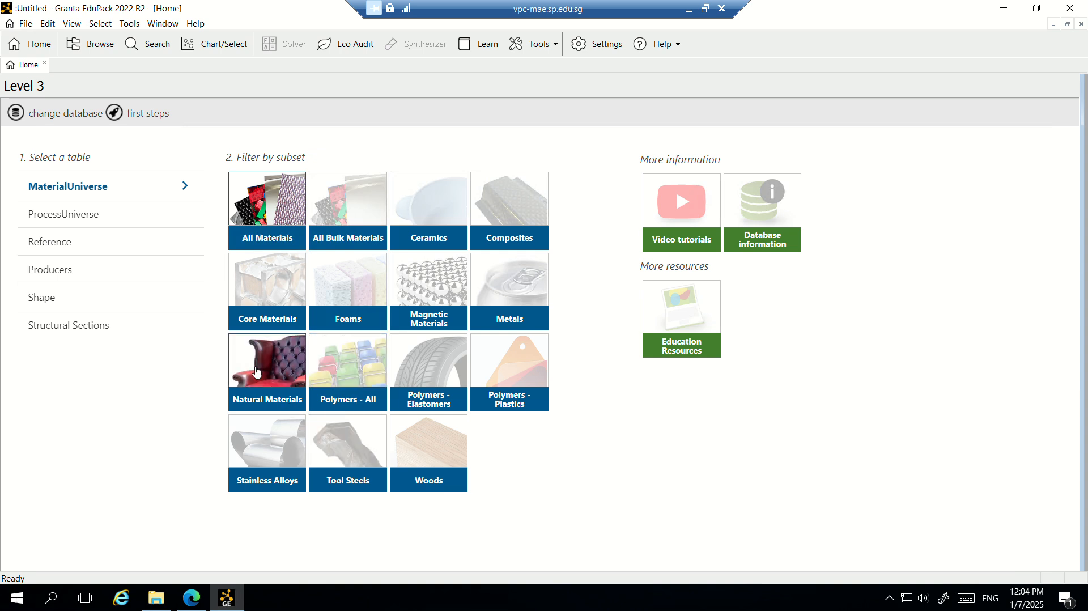
- Search the Level 3 database for magnesium
{"action": "left_click", "coordinate": [157, 45]}
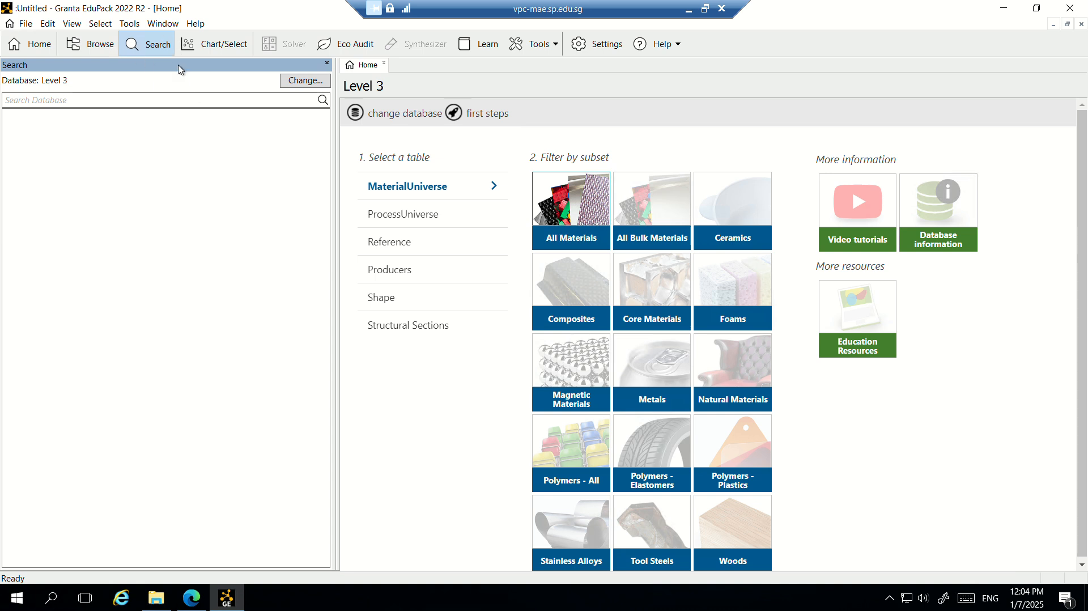
{"action": "left_click", "coordinate": [116, 100]}
{"action": "type", "text": "magnesium"}
{"action": "key", "text": "Return"}
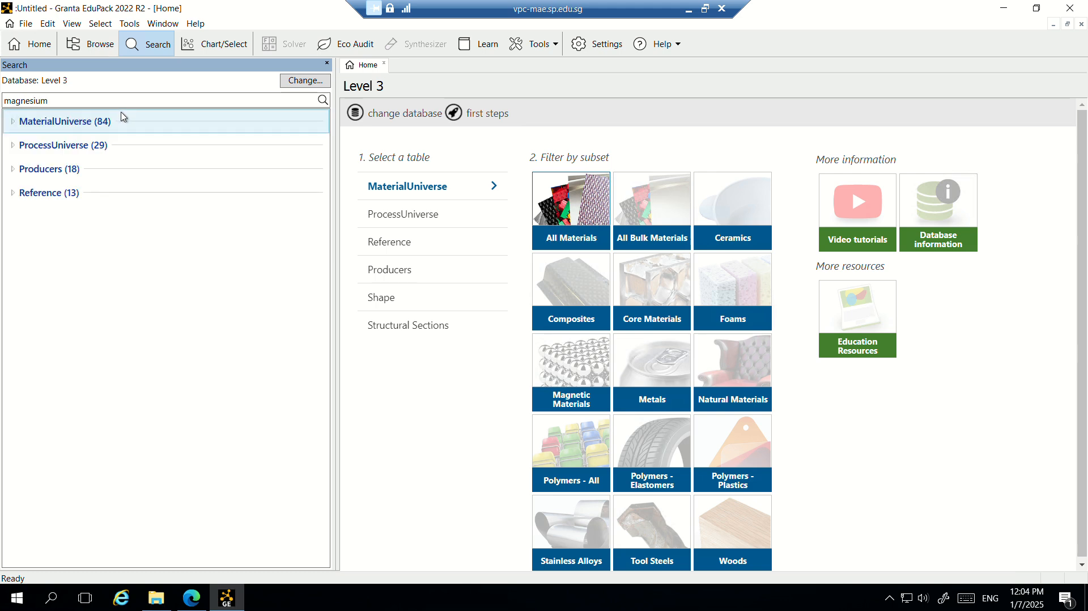
- Open the datasheet of Magnesium, AZ91D, cast, F from the MaterialUniverse search results
{"action": "left_click", "coordinate": [91, 129]}
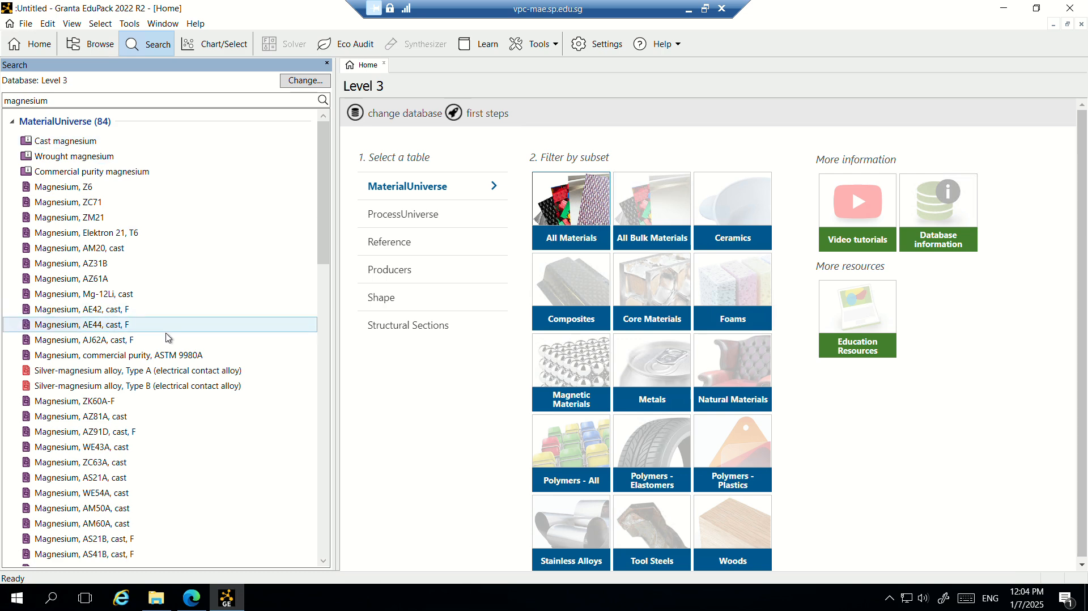
{"action": "scroll", "coordinate": [166, 340], "scroll_direction": "down", "scroll_amount": 8}
{"action": "scroll", "coordinate": [142, 318], "scroll_direction": "up", "scroll_amount": 6}
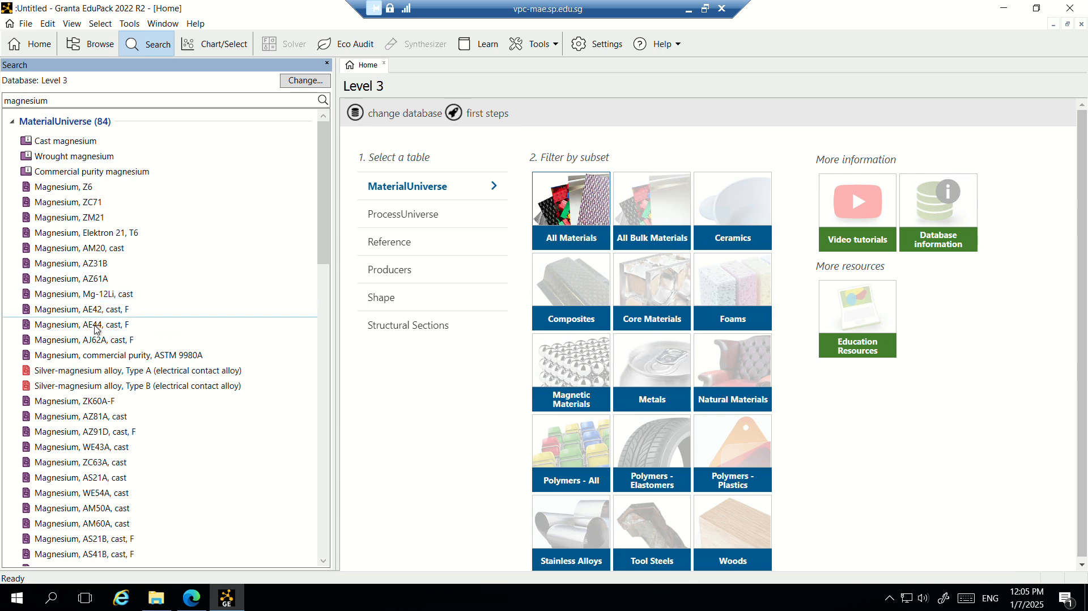
{"action": "left_click", "coordinate": [94, 432]}
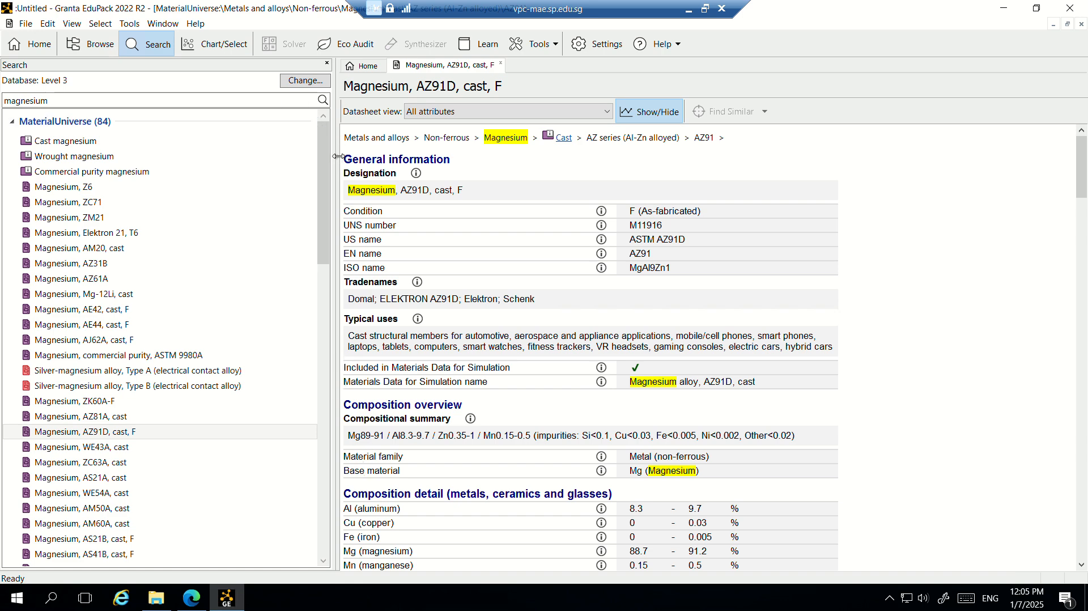
- Enlarge the magnesium AZ91D datasheet area and examine its composition, price, density and mechanical properties
{"action": "left_click_drag", "start_coordinate": [338, 156], "coordinate": [282, 156]}
{"action": "scroll", "coordinate": [601, 283], "scroll_direction": "down", "scroll_amount": 2}
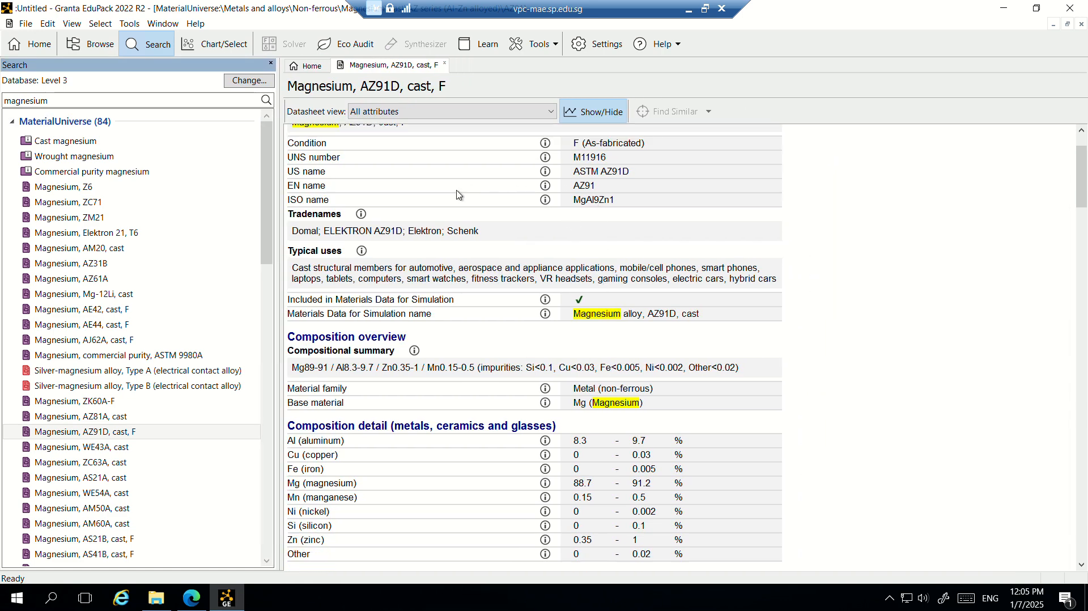
{"action": "scroll", "coordinate": [455, 251], "scroll_direction": "down", "scroll_amount": 4}
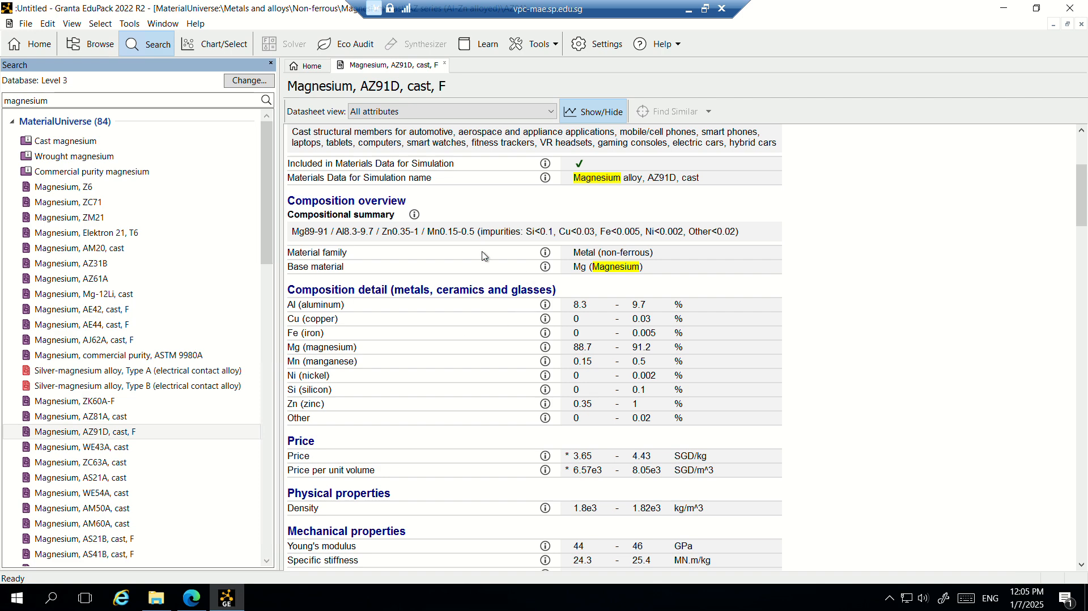
{"action": "scroll", "coordinate": [460, 377], "scroll_direction": "down", "scroll_amount": 4}
{"action": "scroll", "coordinate": [400, 353], "scroll_direction": "down", "scroll_amount": 2}
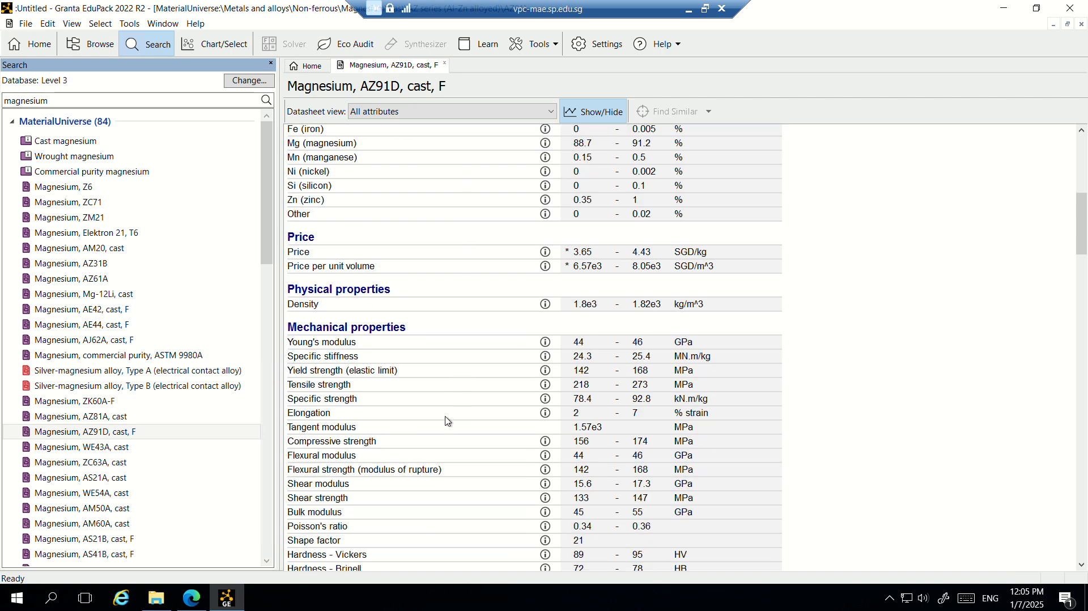
{"action": "scroll", "coordinate": [366, 476], "scroll_direction": "down", "scroll_amount": 2}
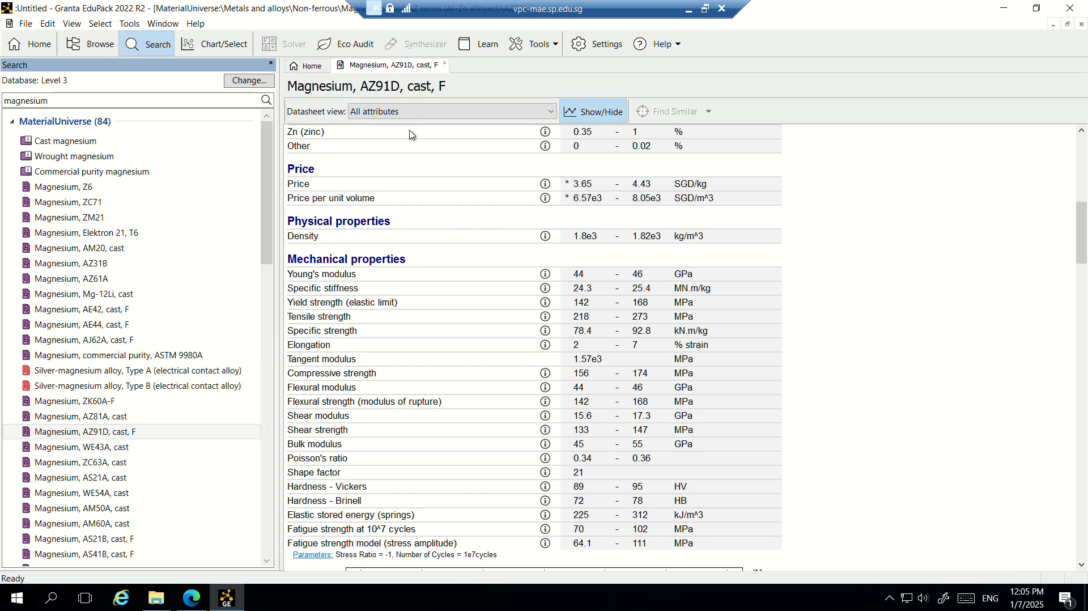
{"action": "scroll", "coordinate": [303, 208], "scroll_direction": "up", "scroll_amount": 10}
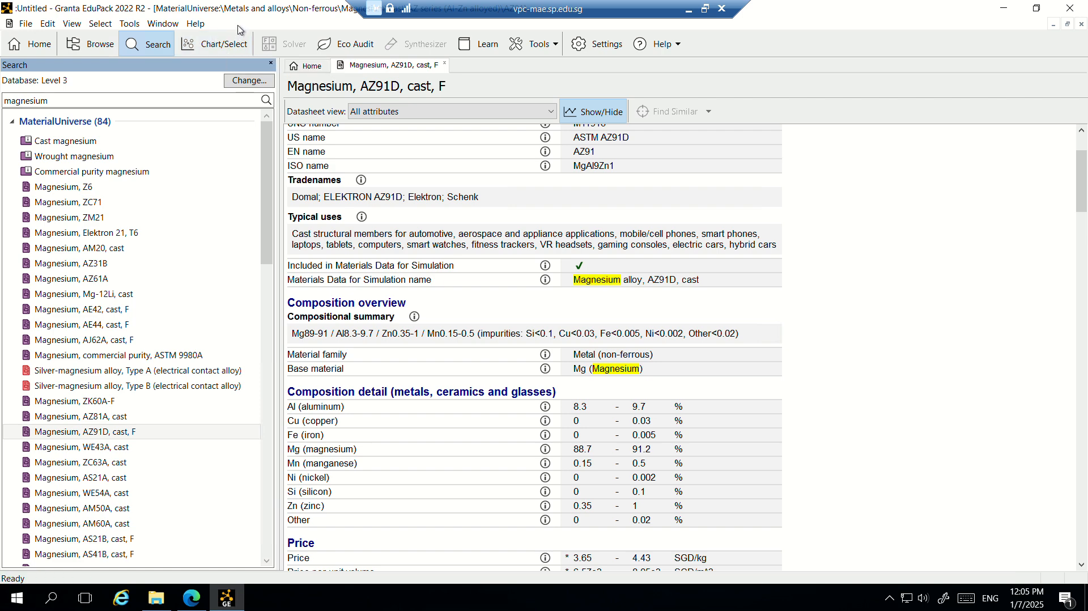
- Add a Limit stage for all materials and restrict the material family to ceramic matrix, metal matrix, natural, PCB laminate and polymer matrix composites
{"action": "left_click", "coordinate": [236, 45]}
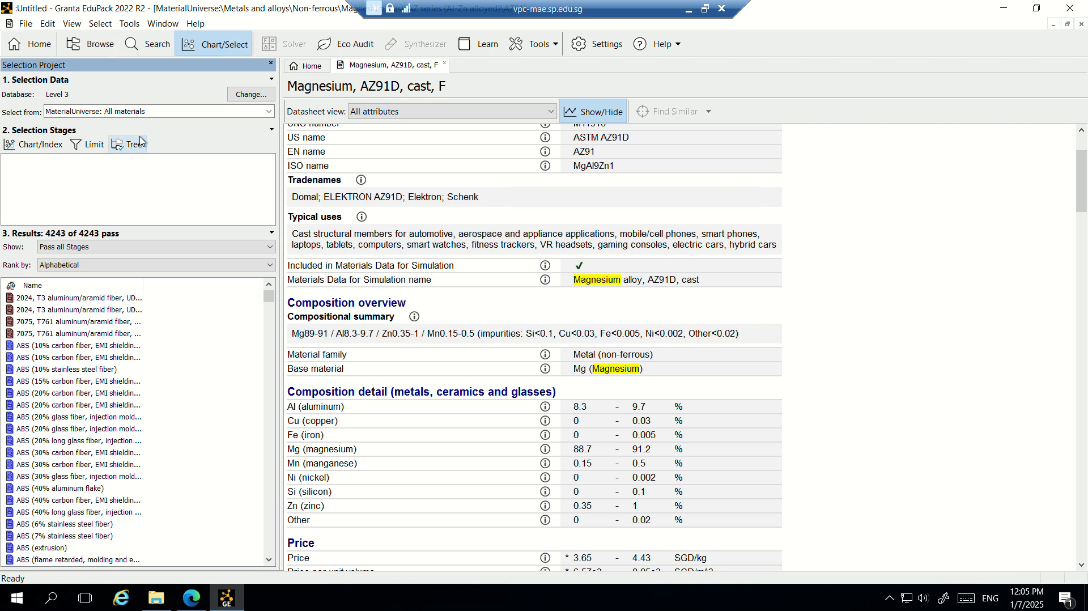
{"action": "left_click", "coordinate": [93, 146]}
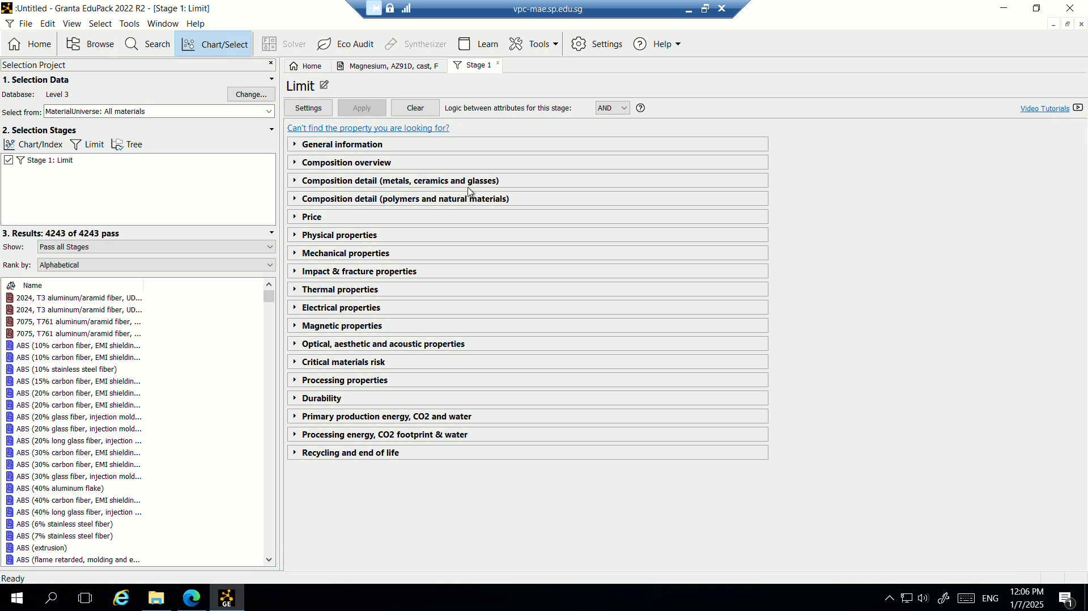
{"action": "left_click", "coordinate": [295, 163]}
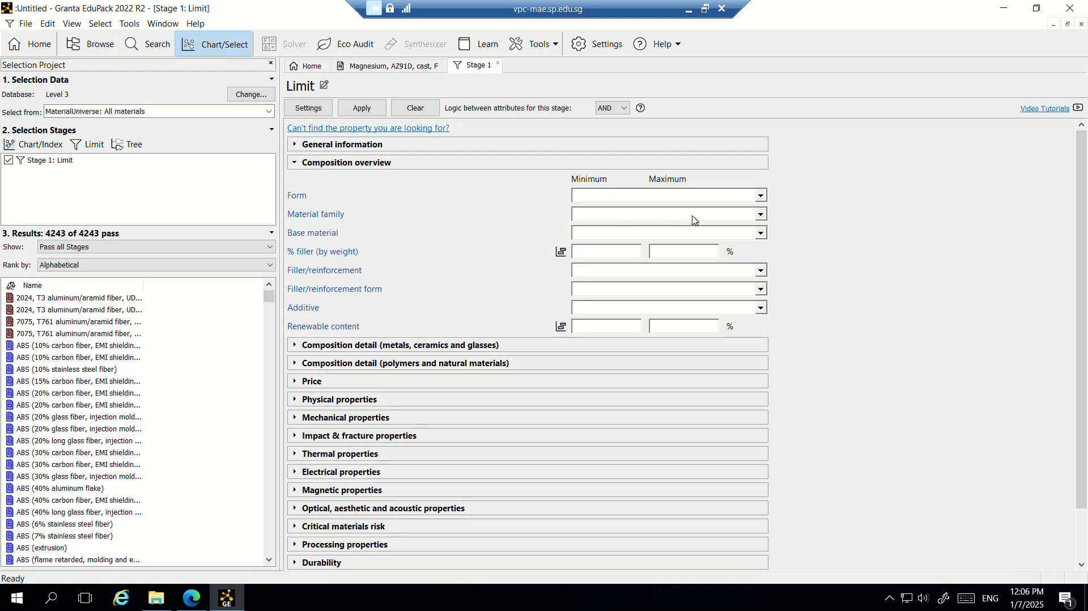
{"action": "left_click", "coordinate": [761, 215]}
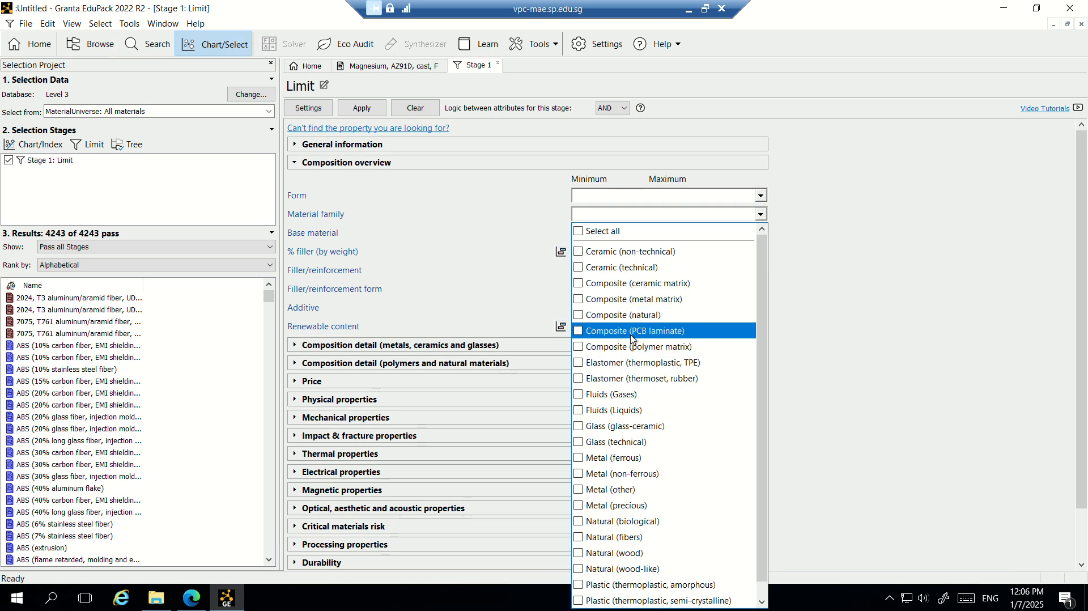
{"action": "left_click", "coordinate": [590, 283]}
{"action": "left_click", "coordinate": [593, 299]}
{"action": "left_click", "coordinate": [595, 314]}
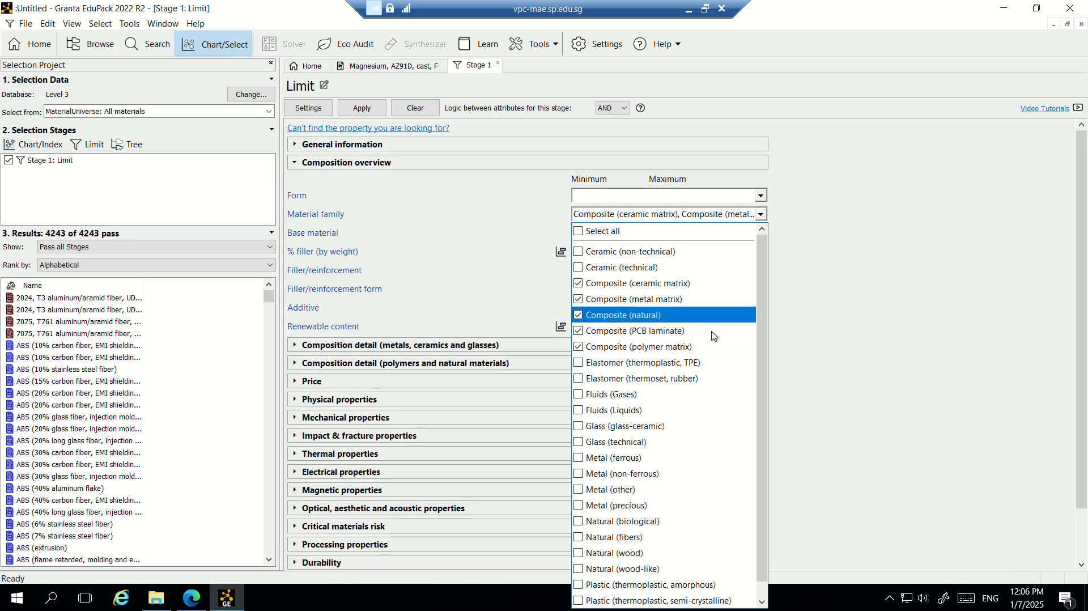
{"action": "left_click", "coordinate": [854, 319]}
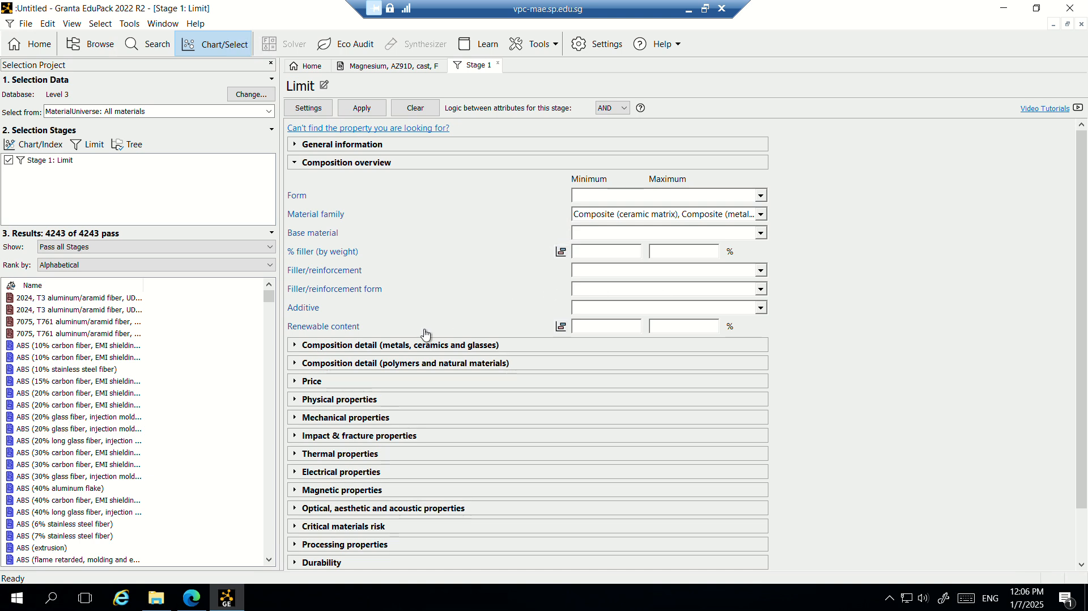
- Expand the Price, Physical properties and Mechanical properties sections of the Limit stage
{"action": "scroll", "coordinate": [366, 357], "scroll_direction": "down", "scroll_amount": 1}
{"action": "left_click", "coordinate": [314, 353]}
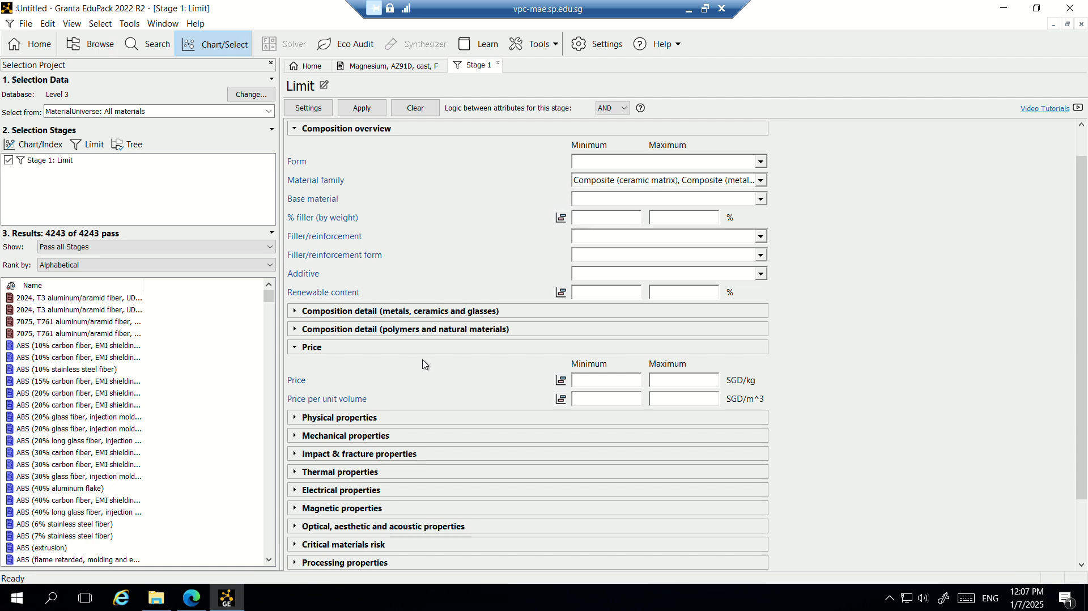
{"action": "left_click", "coordinate": [367, 441]}
{"action": "scroll", "coordinate": [377, 434], "scroll_direction": "down", "scroll_amount": 3}
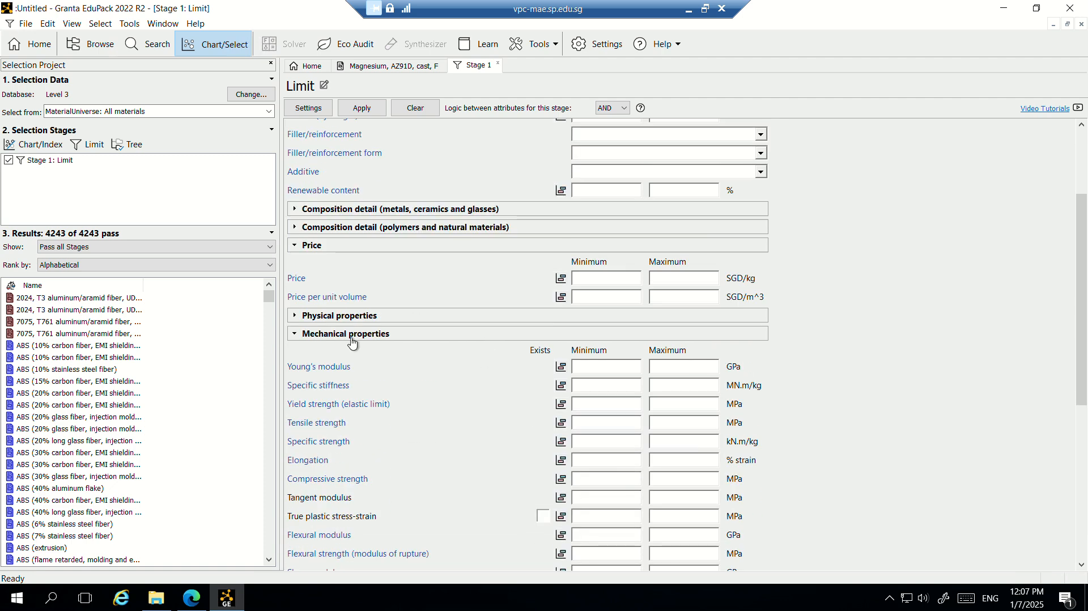
{"action": "left_click", "coordinate": [381, 315]}
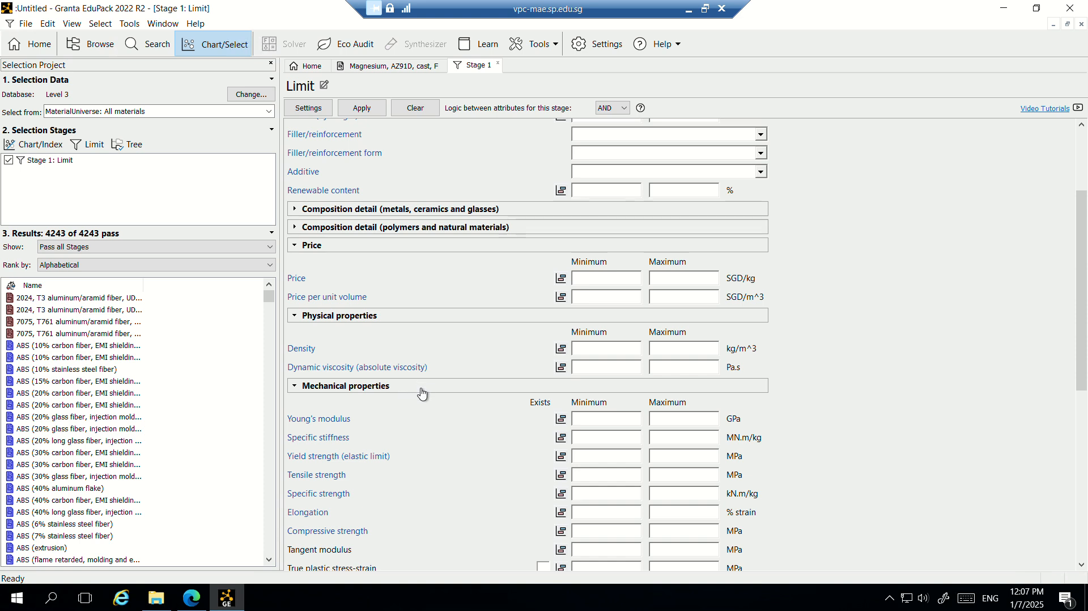
{"action": "scroll", "coordinate": [445, 385], "scroll_direction": "down", "scroll_amount": 2}
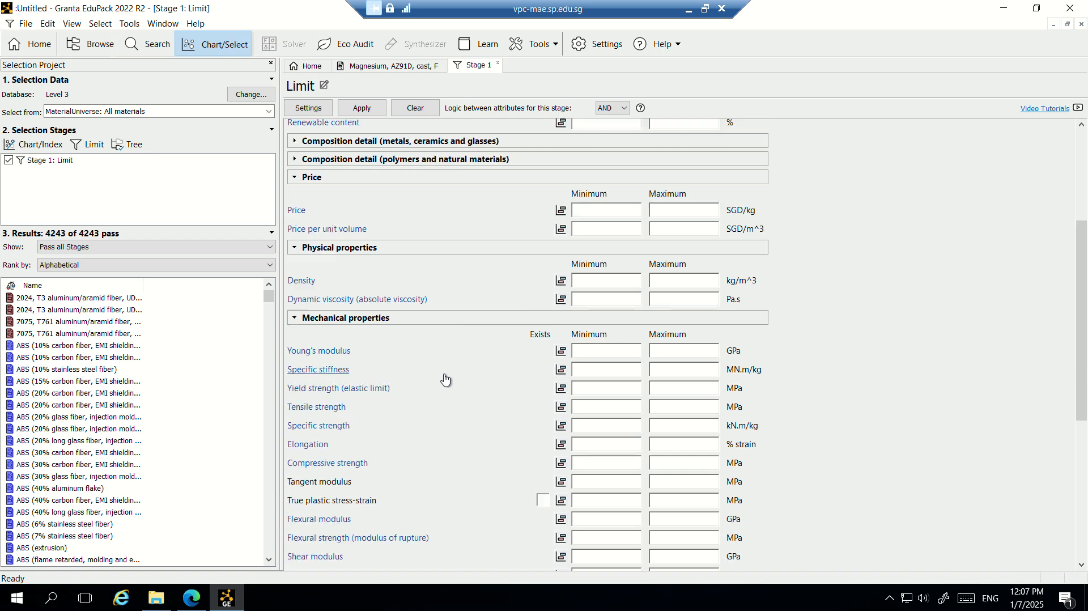
- Expand the Durability section of the Limit stage
{"action": "scroll", "coordinate": [456, 380], "scroll_direction": "down", "scroll_amount": 2}
{"action": "scroll", "coordinate": [463, 390], "scroll_direction": "down", "scroll_amount": 3}
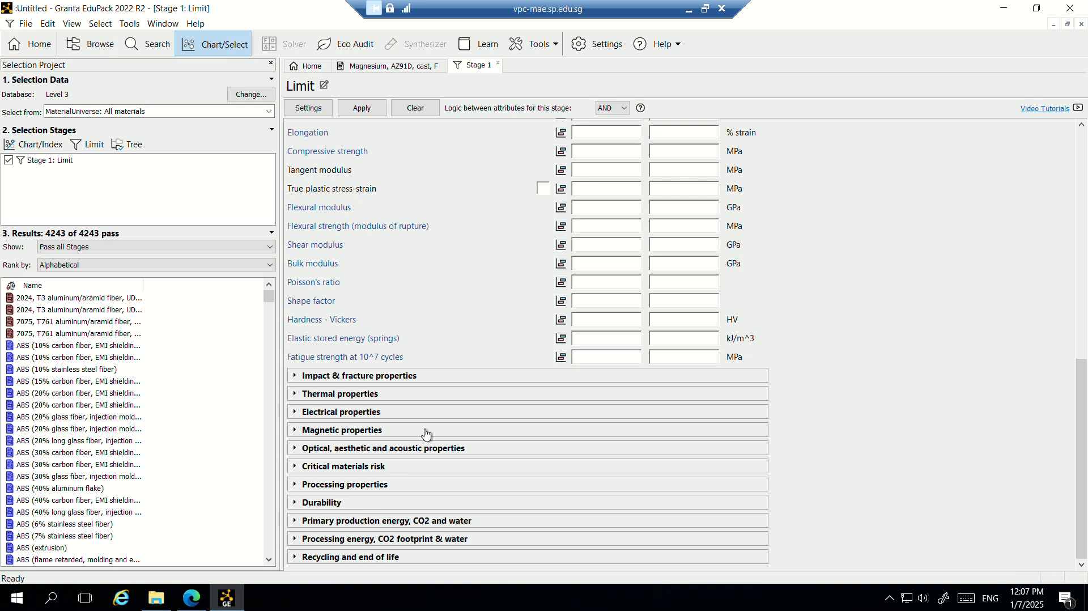
{"action": "left_click", "coordinate": [356, 507]}
{"action": "scroll", "coordinate": [391, 510], "scroll_direction": "down", "scroll_amount": 3}
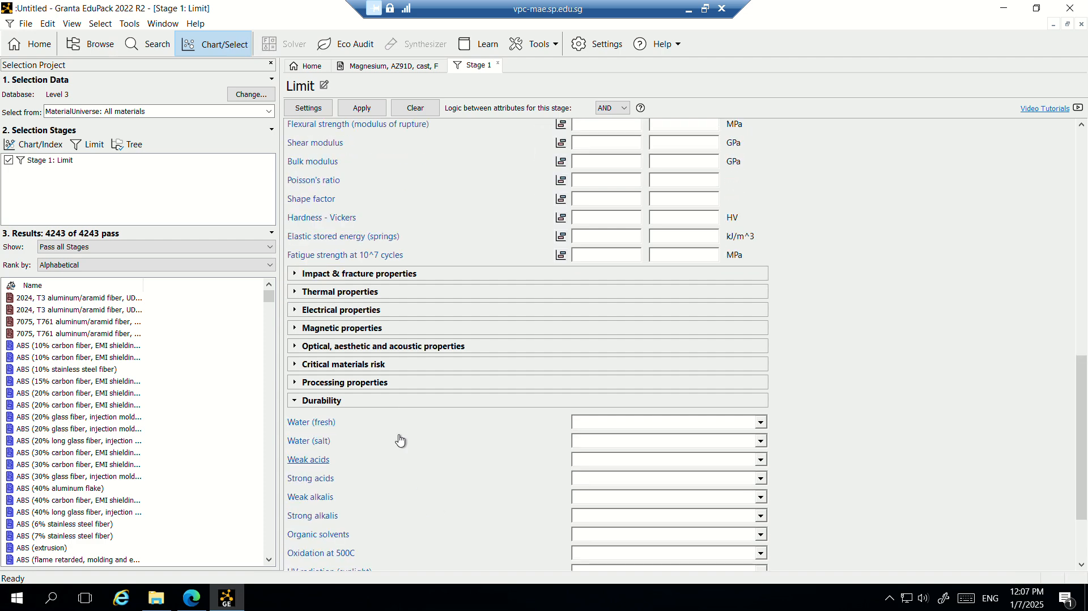
- Review the Limit stage's property fields and apply the composite material family restriction
{"action": "scroll", "coordinate": [463, 368], "scroll_direction": "up", "scroll_amount": 10}
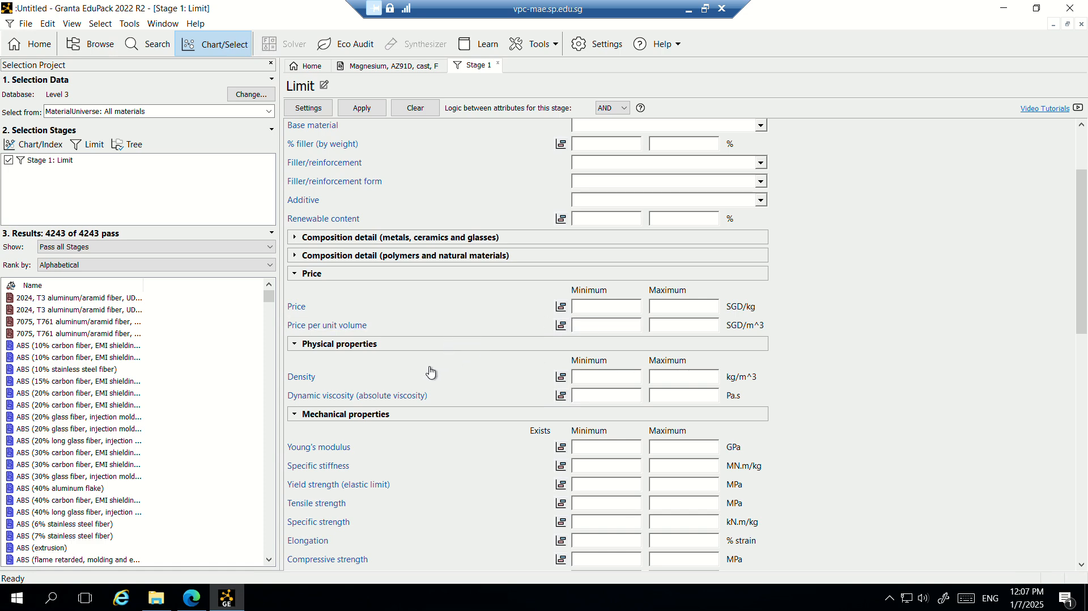
{"action": "scroll", "coordinate": [456, 349], "scroll_direction": "down", "scroll_amount": 10}
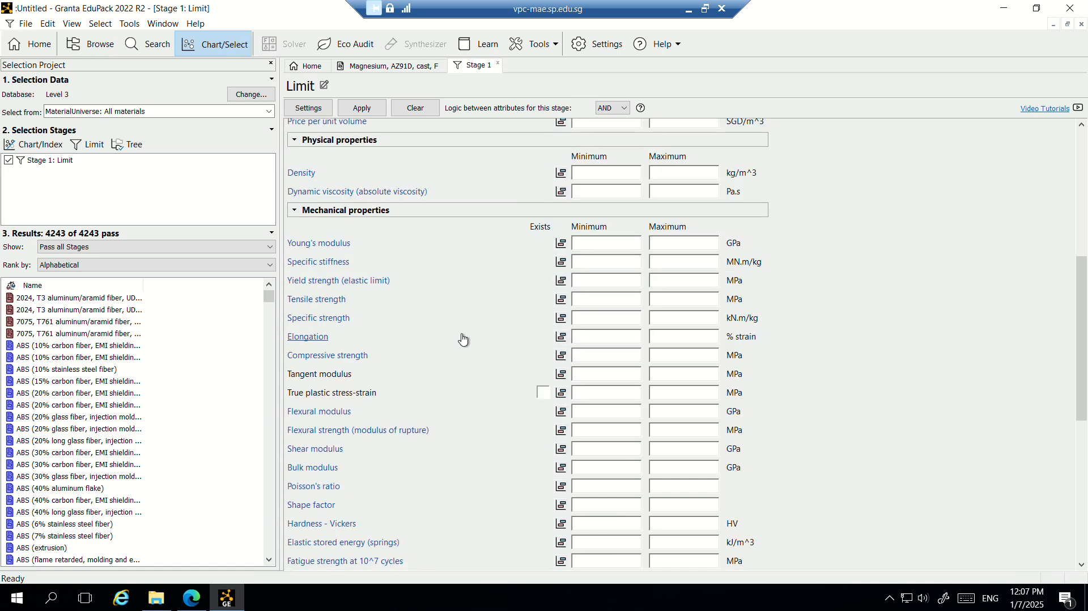
{"action": "scroll", "coordinate": [448, 318], "scroll_direction": "up", "scroll_amount": 6}
{"action": "scroll", "coordinate": [457, 310], "scroll_direction": "up", "scroll_amount": 6}
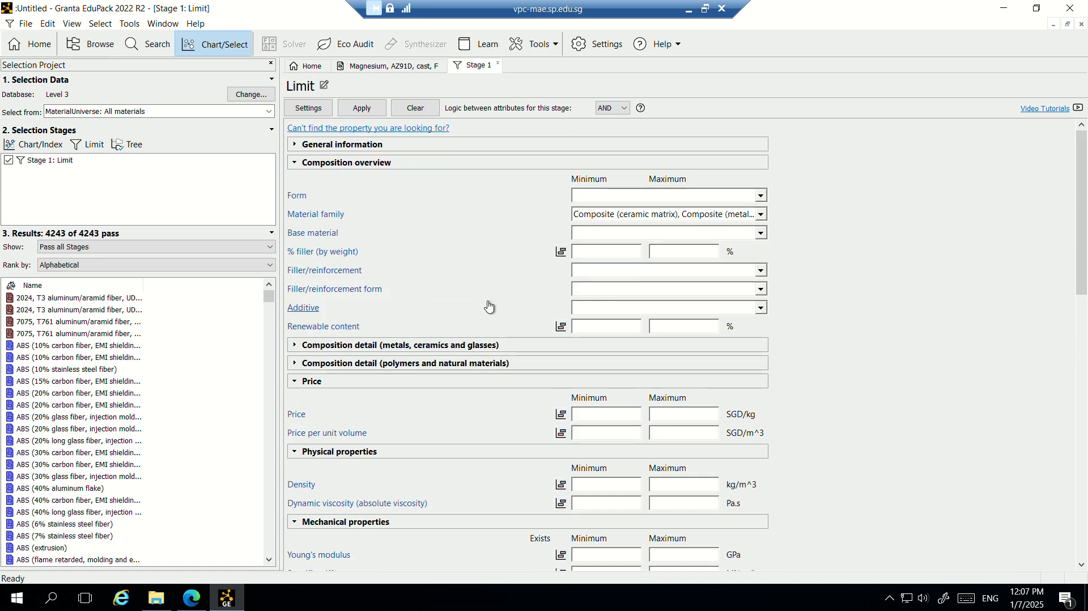
{"action": "left_click", "coordinate": [366, 110]}
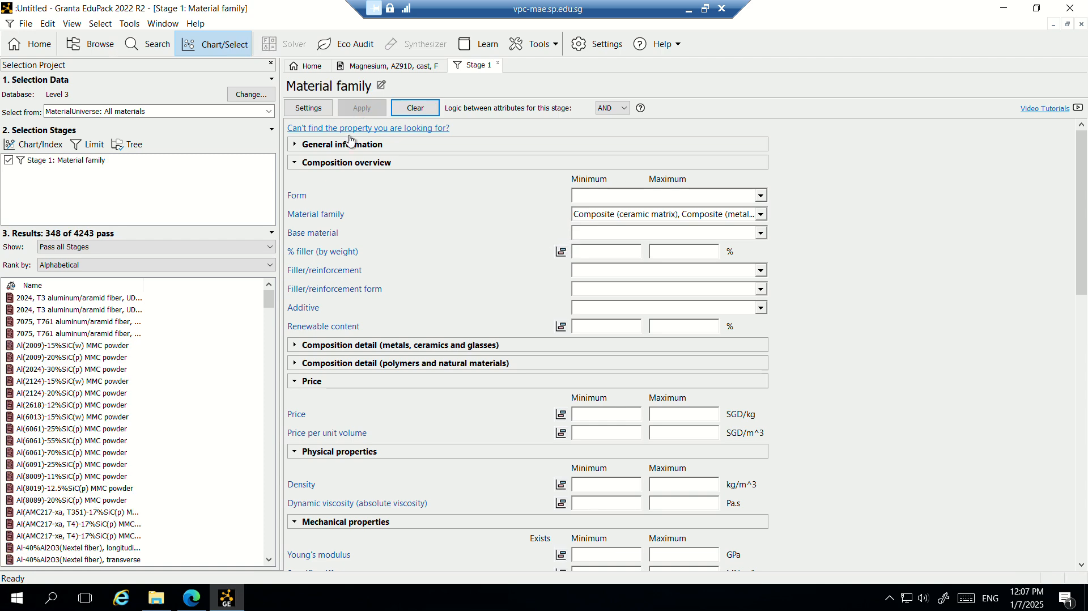
- Widen the selection project area and look through the list of composite materials that pass the Limit stage
{"action": "left_click_drag", "start_coordinate": [281, 321], "coordinate": [313, 295]}
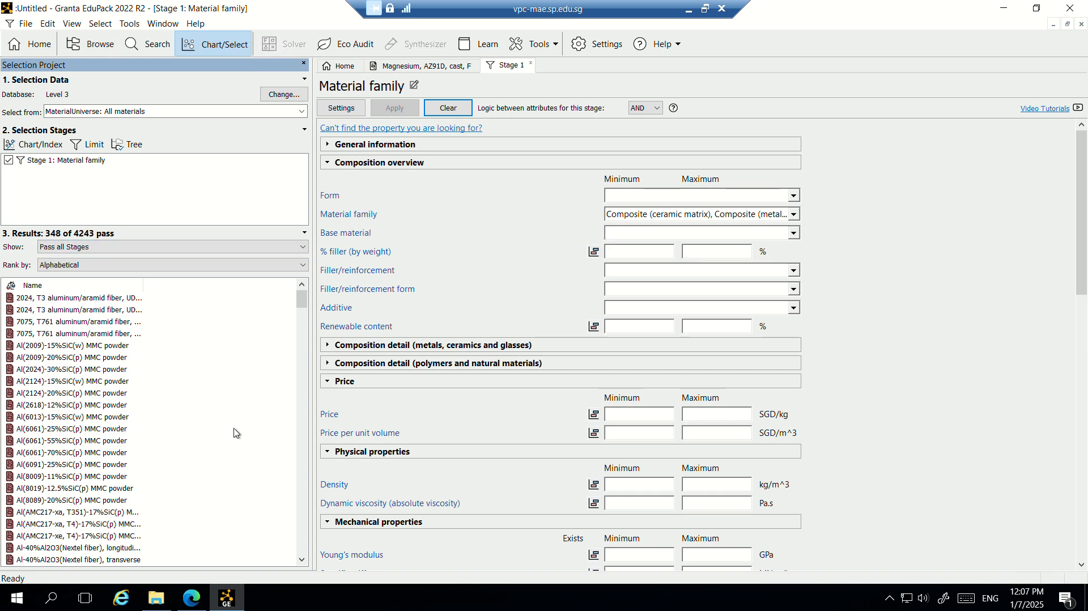
{"action": "scroll", "coordinate": [108, 352], "scroll_direction": "down", "scroll_amount": 5}
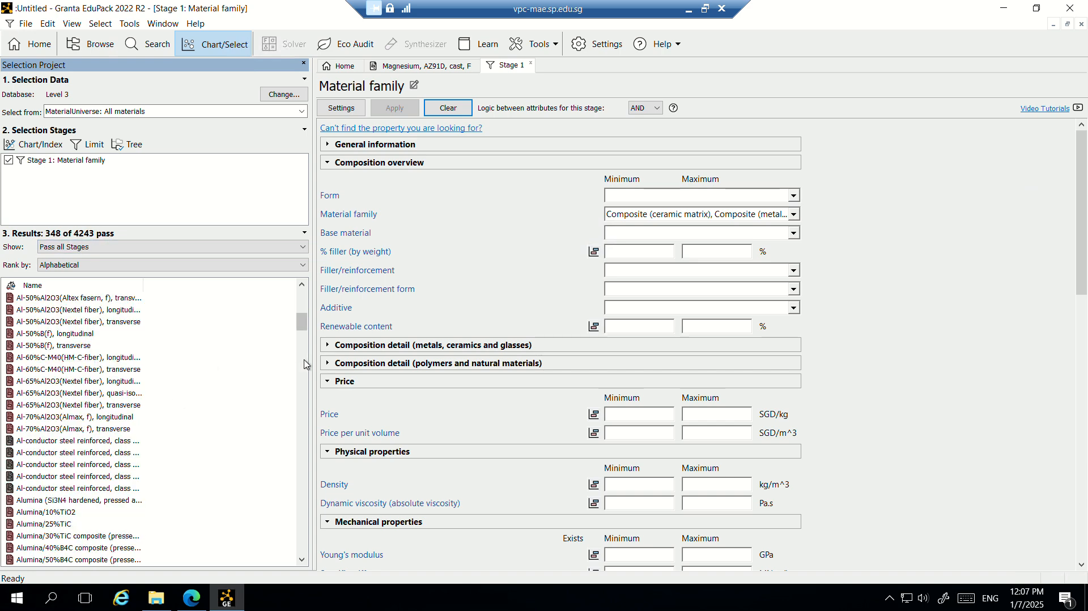
{"action": "left_click_drag", "start_coordinate": [317, 363], "coordinate": [414, 343]}
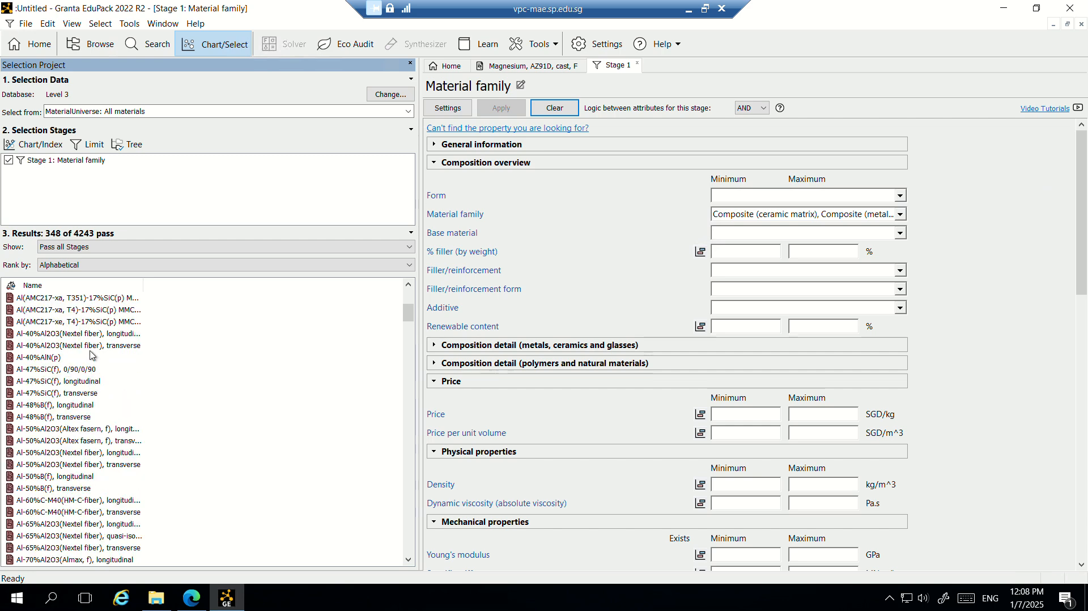
{"action": "scroll", "coordinate": [87, 404], "scroll_direction": "up", "scroll_amount": 6}
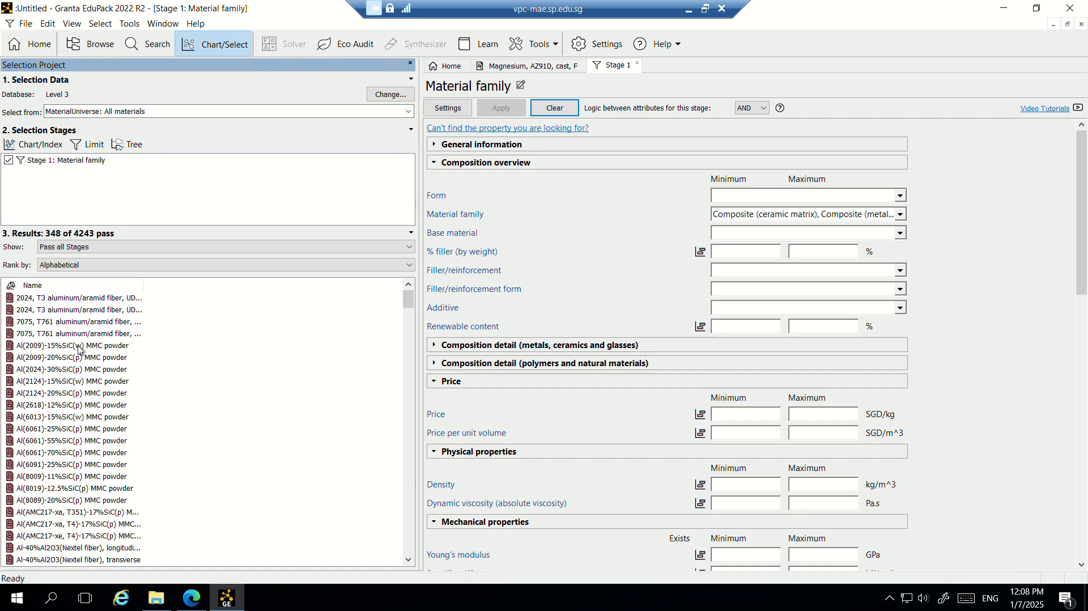
{"action": "scroll", "coordinate": [88, 315], "scroll_direction": "down", "scroll_amount": 5}
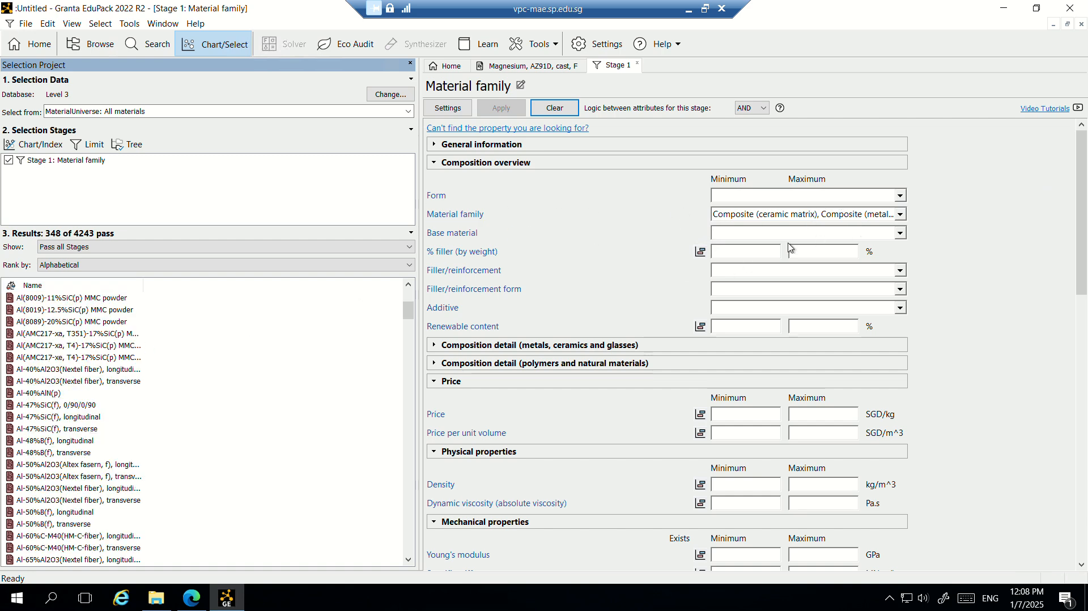
{"action": "scroll", "coordinate": [136, 363], "scroll_direction": "down", "scroll_amount": 20}
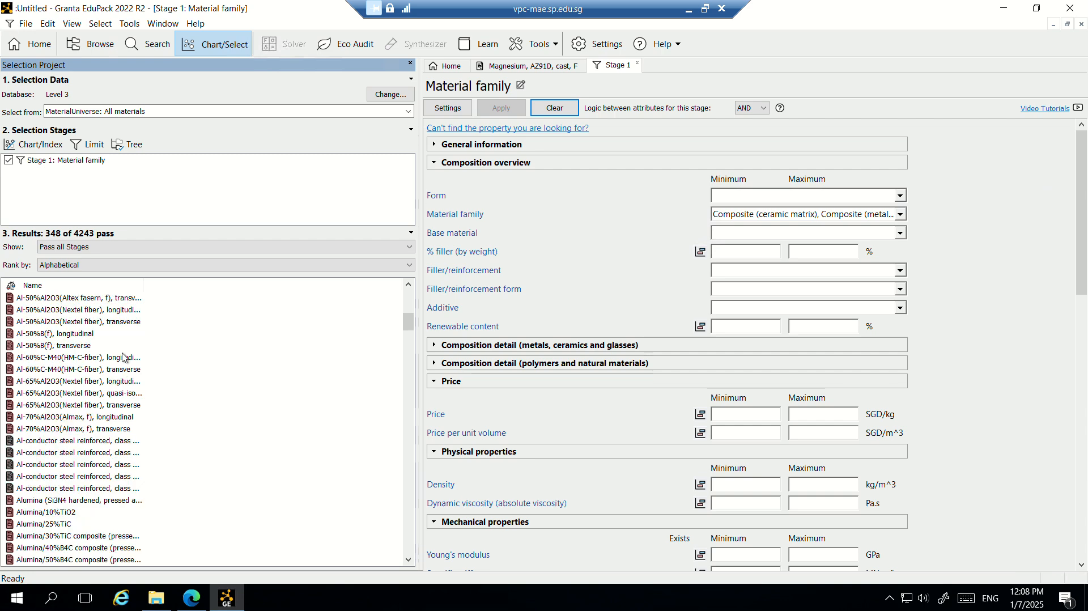
{"action": "scroll", "coordinate": [130, 336], "scroll_direction": "down", "scroll_amount": 20}
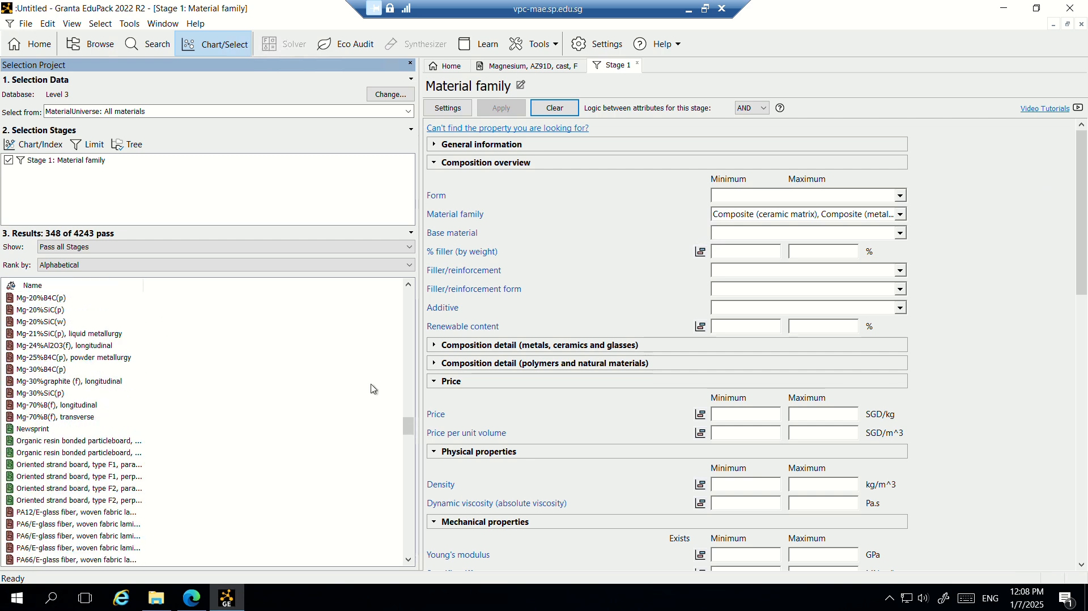
{"action": "scroll", "coordinate": [44, 423], "scroll_direction": "up", "scroll_amount": 4}
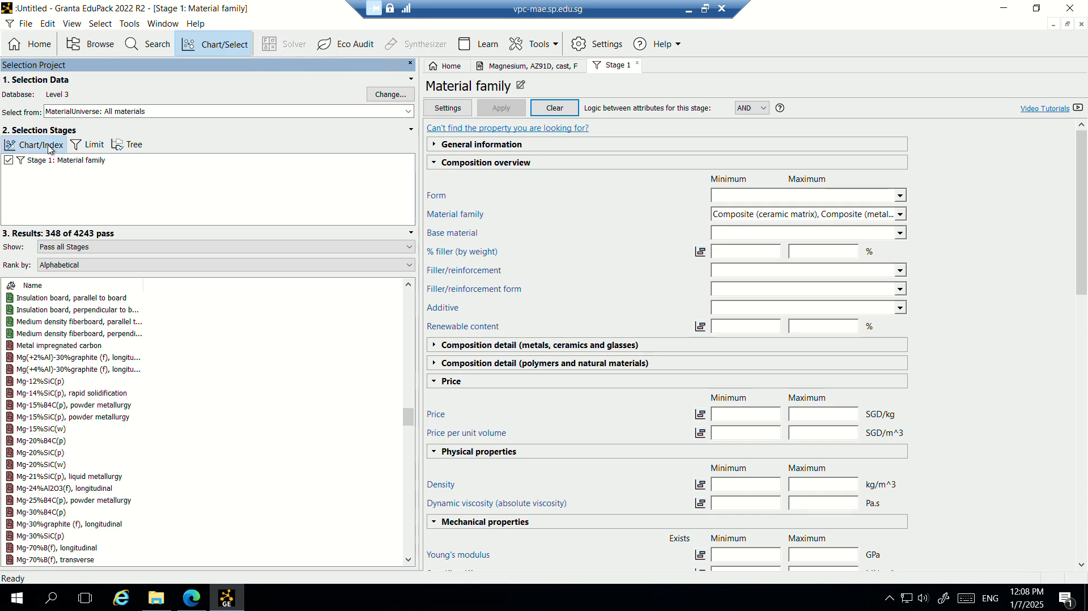
- Start a new Chart stage and browse the attributes offered for its y-axis
{"action": "left_click", "coordinate": [50, 148]}
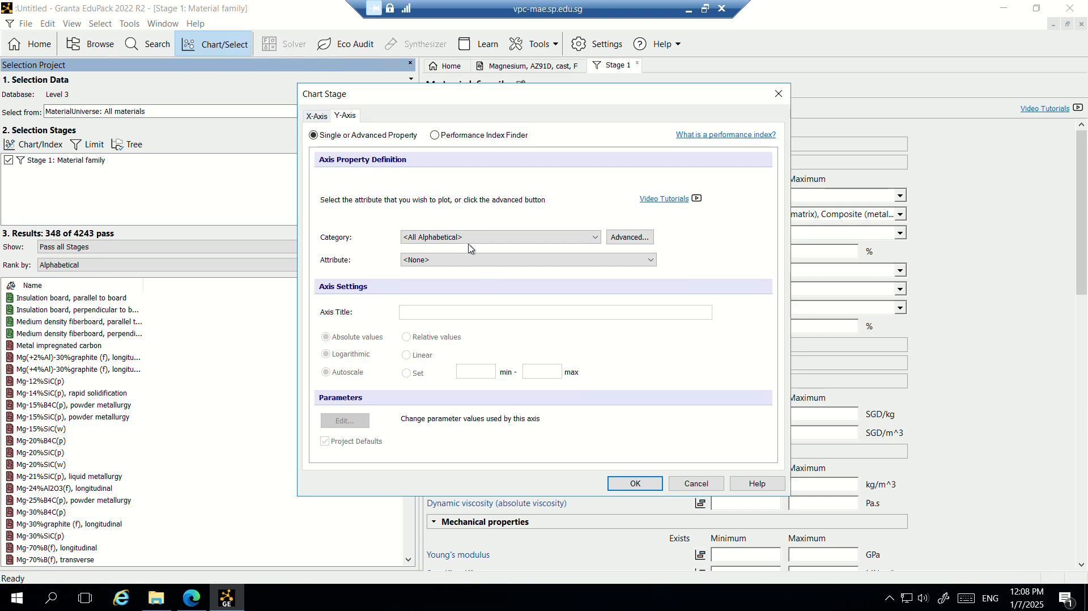
{"action": "left_click", "coordinate": [455, 261]}
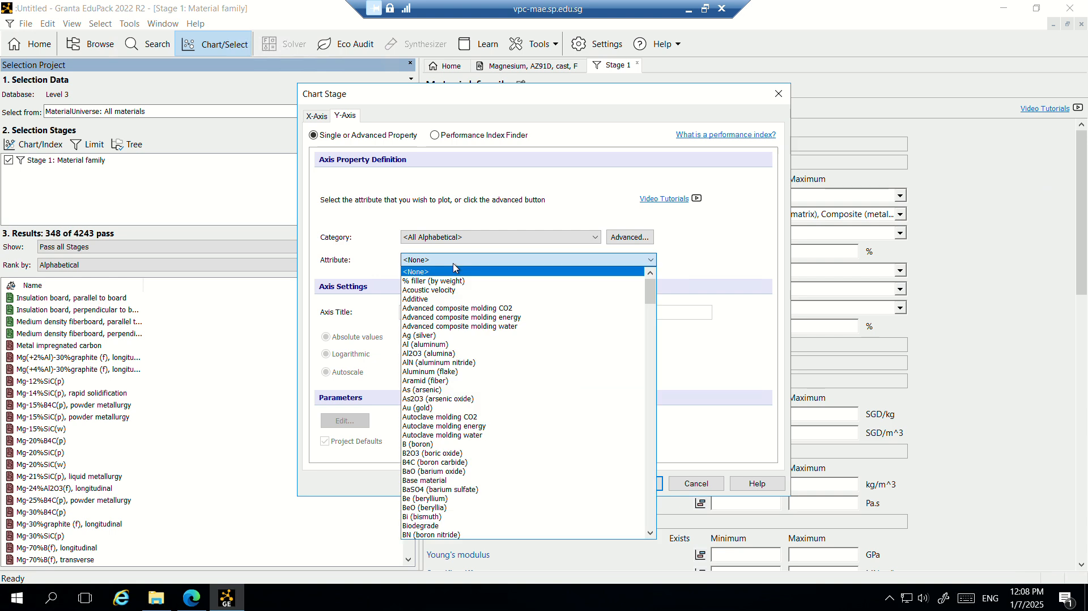
{"action": "left_click", "coordinate": [456, 269]}
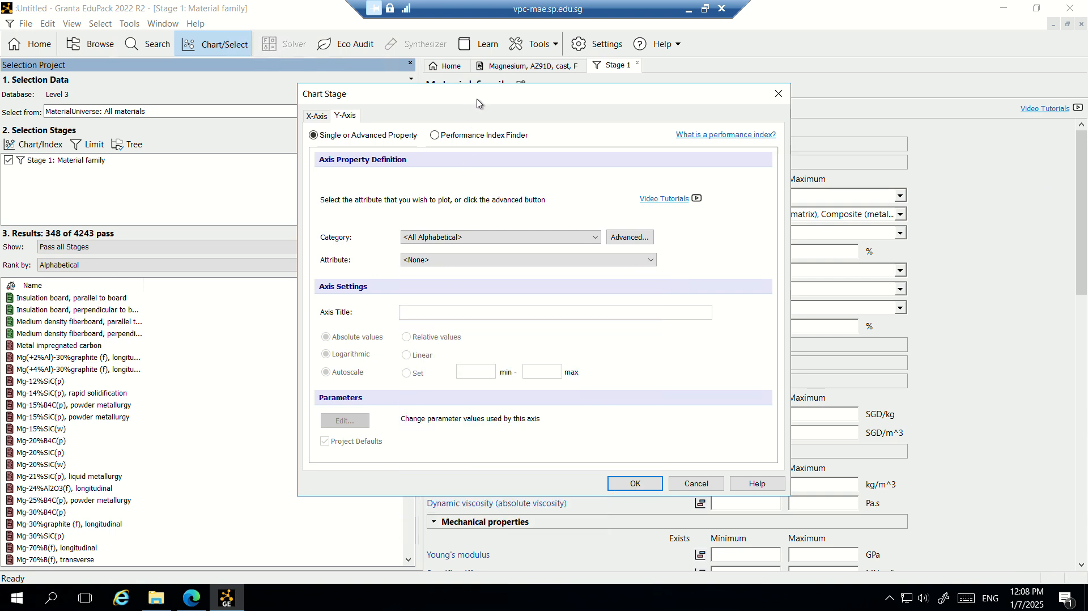
{"action": "left_click_drag", "start_coordinate": [476, 100], "coordinate": [486, 129]}
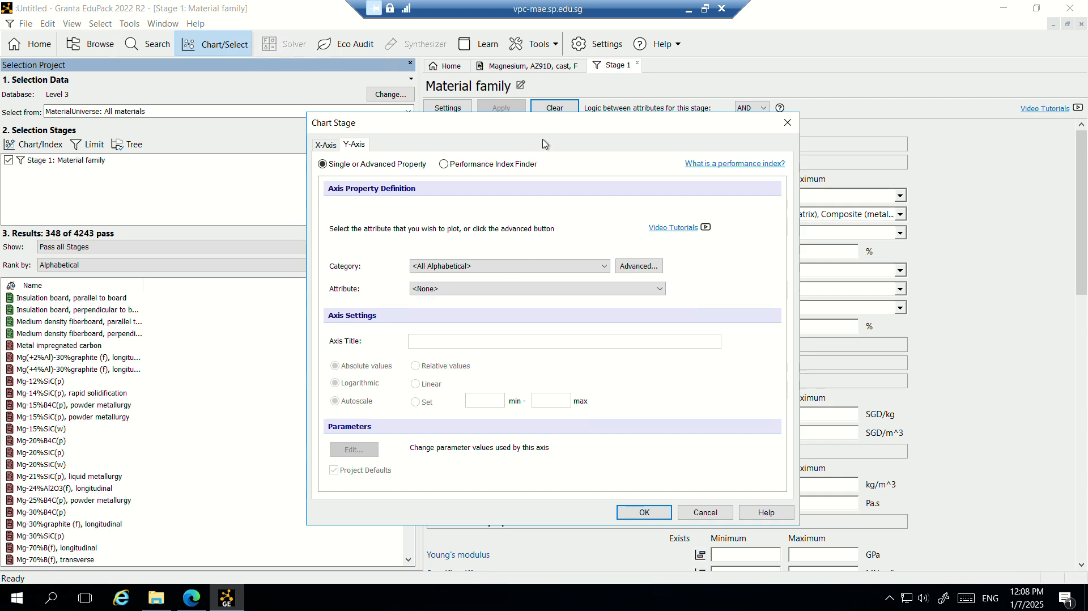
{"action": "left_click_drag", "start_coordinate": [561, 128], "coordinate": [548, 97]}
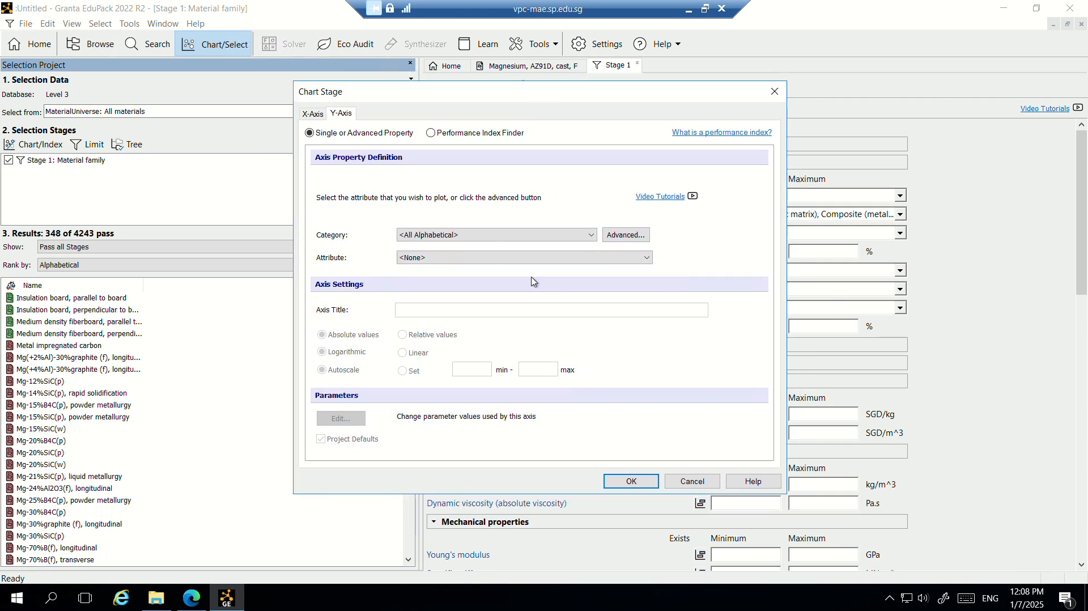
{"action": "left_click", "coordinate": [497, 258]}
{"action": "left_click", "coordinate": [496, 260]}
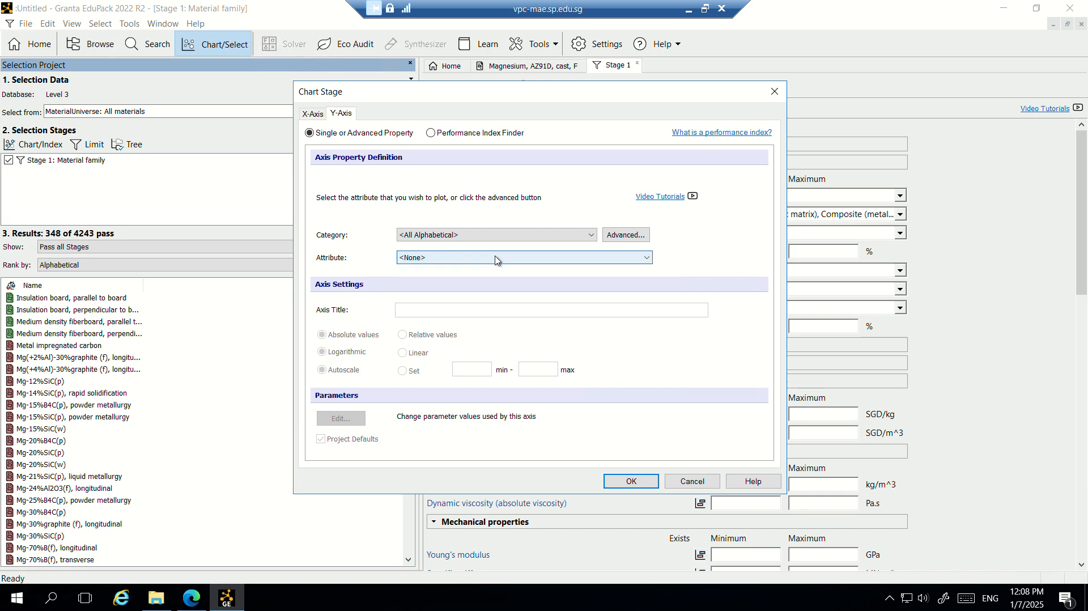
{"action": "left_click", "coordinate": [498, 261]}
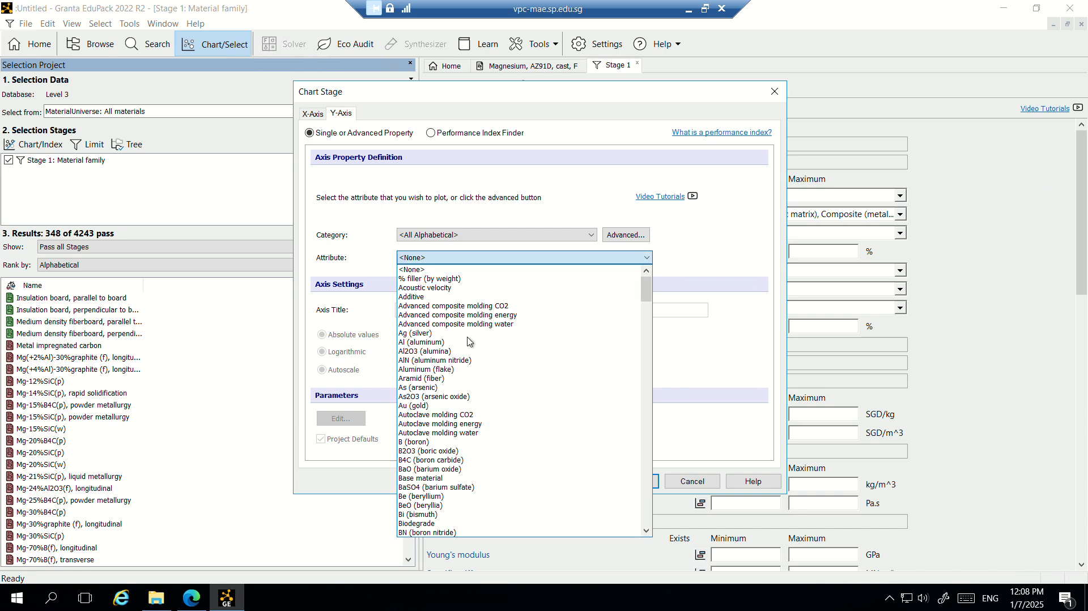
- Set the chart's y-axis category to Mechanical properties
{"action": "left_click", "coordinate": [460, 232]}
{"action": "left_click", "coordinate": [470, 232]}
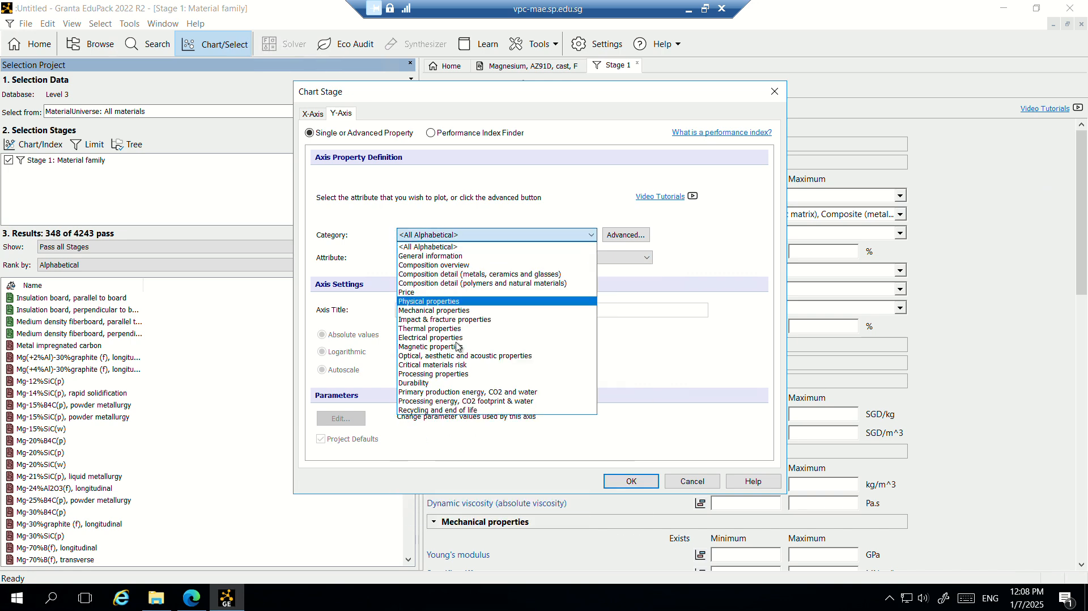
{"action": "left_click", "coordinate": [447, 311]}
{"action": "left_click", "coordinate": [453, 258]}
{"action": "left_click", "coordinate": [452, 233]}
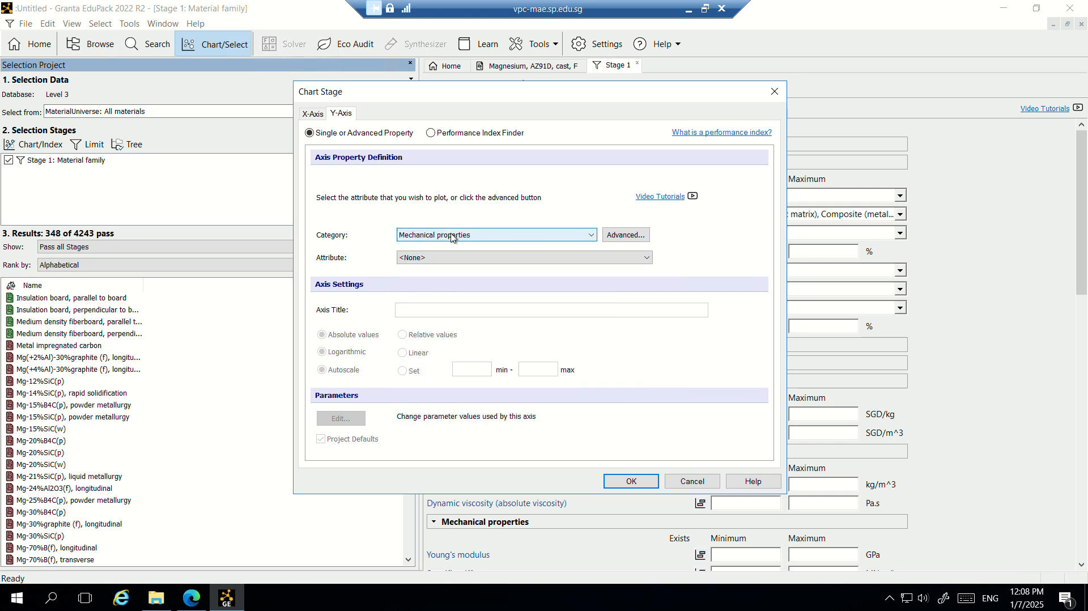
- Set the chart's y-axis to Density from the Physical properties category
{"action": "left_click", "coordinate": [452, 233]}
{"action": "left_click", "coordinate": [451, 303]}
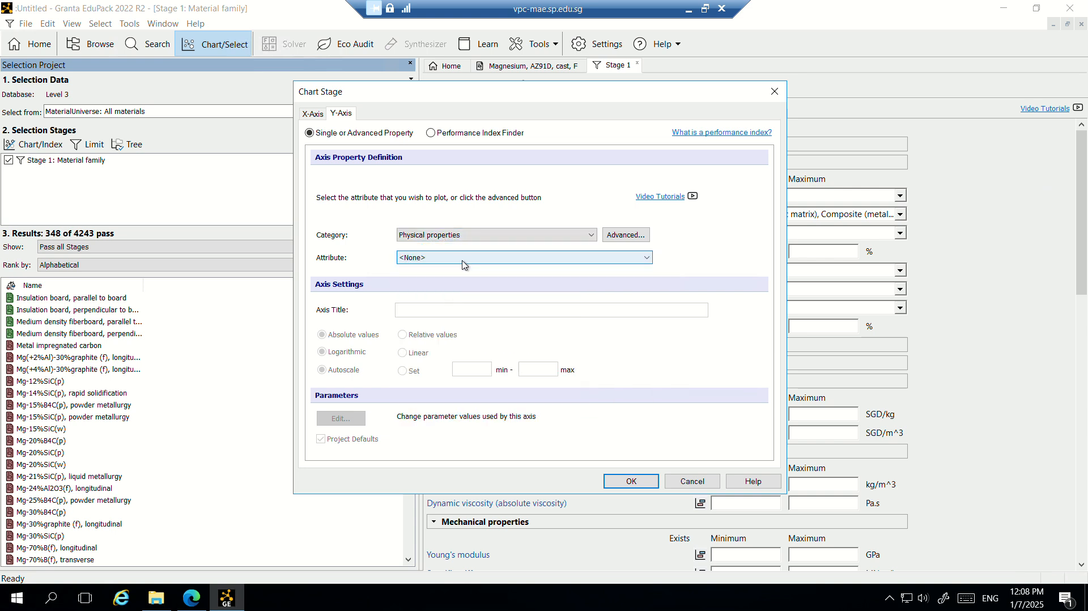
{"action": "left_click", "coordinate": [454, 258]}
{"action": "left_click", "coordinate": [445, 276]}
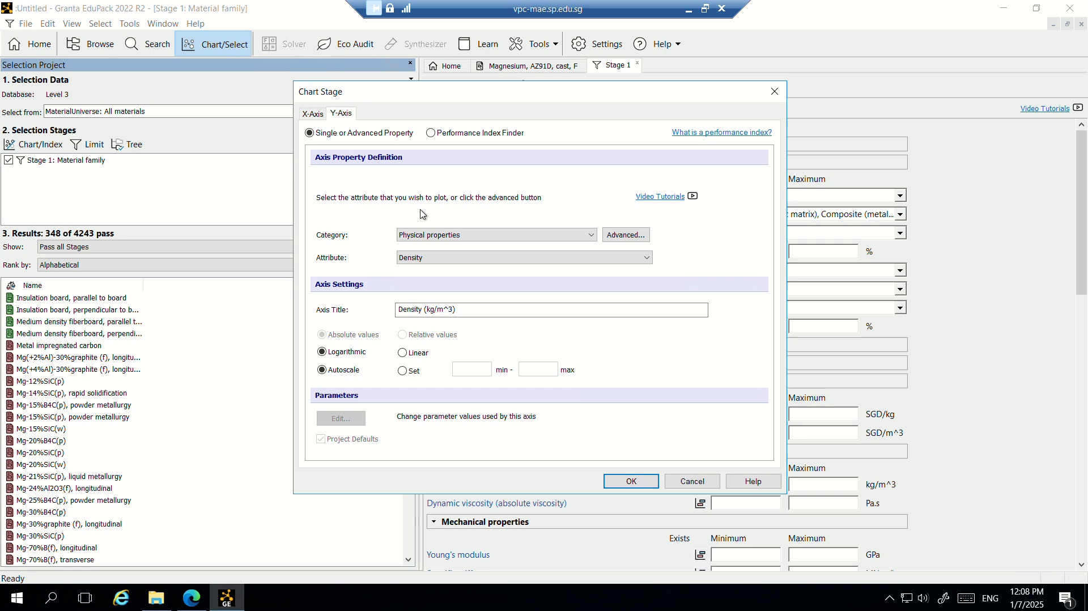
- Set the x-axis to Tensile strength from the Mechanical properties category and create the chart
{"action": "left_click", "coordinate": [311, 114]}
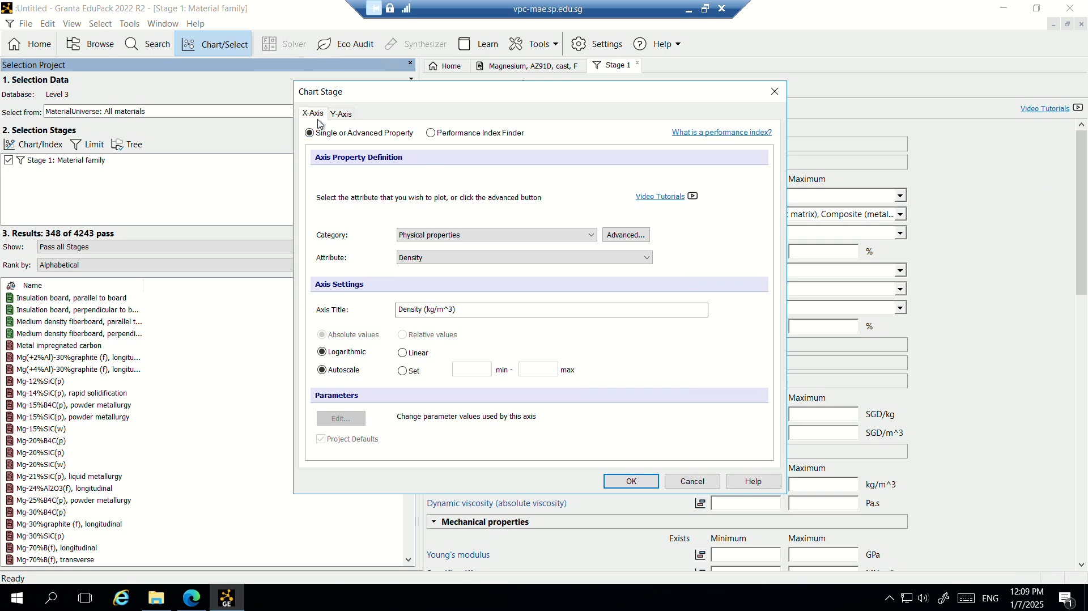
{"action": "left_click", "coordinate": [453, 238]}
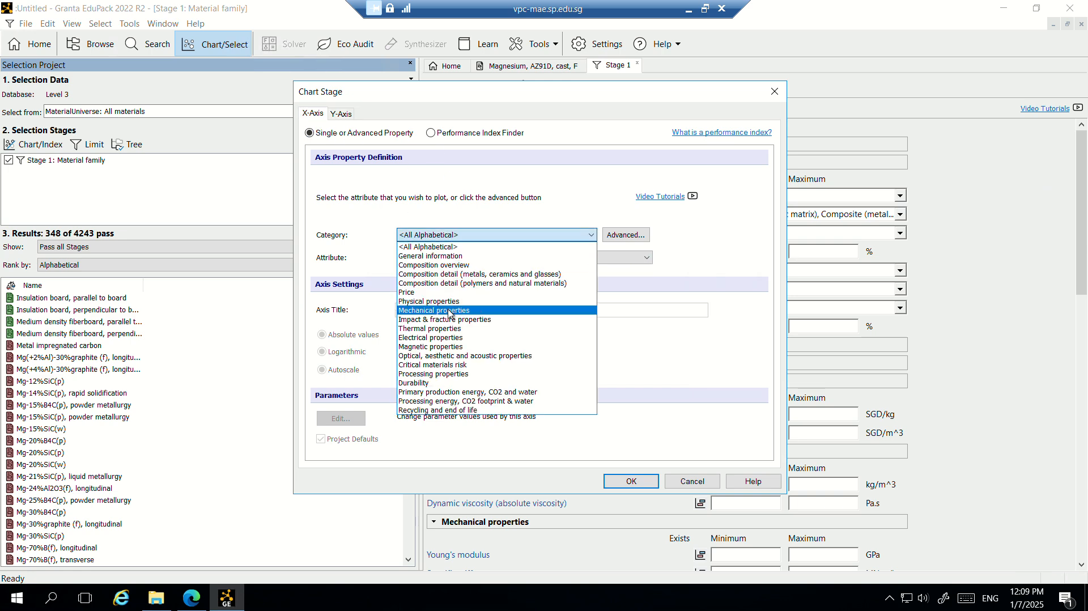
{"action": "left_click", "coordinate": [450, 311]}
{"action": "left_click", "coordinate": [453, 258]}
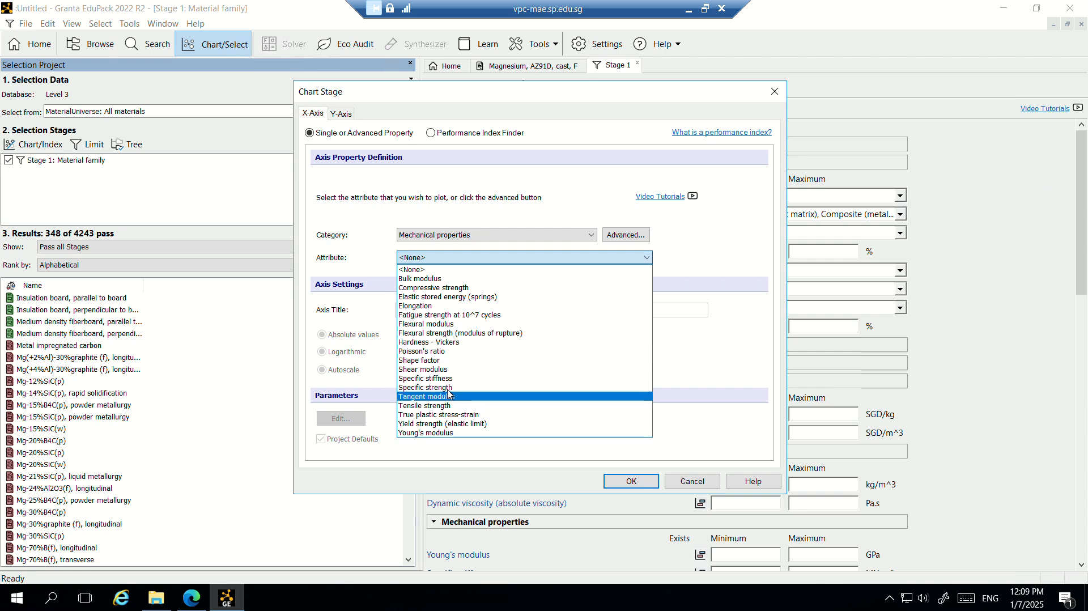
{"action": "left_click", "coordinate": [457, 406]}
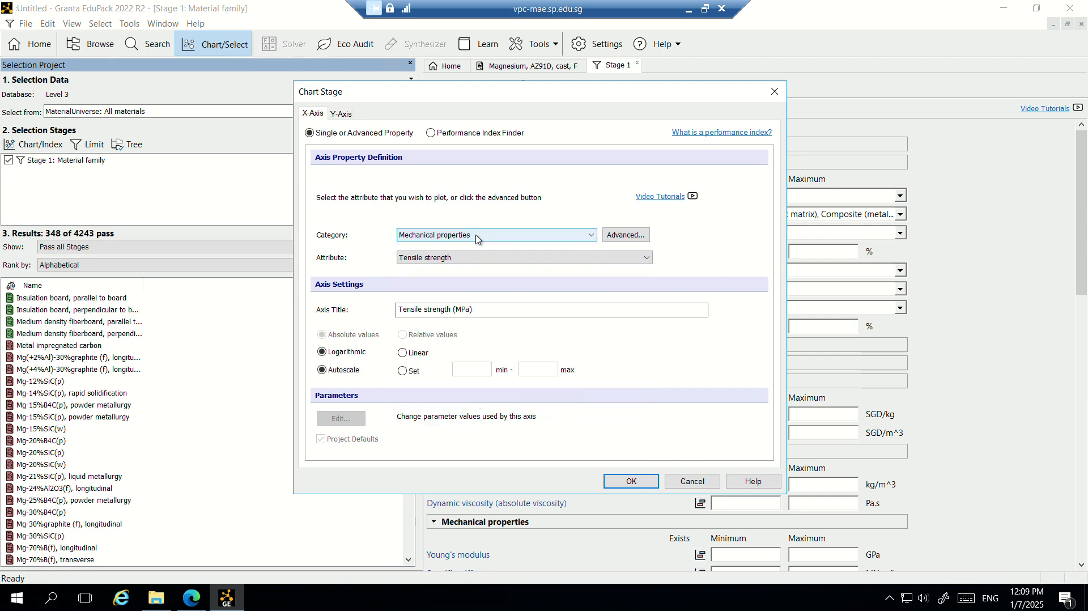
{"action": "left_click", "coordinate": [627, 479]}
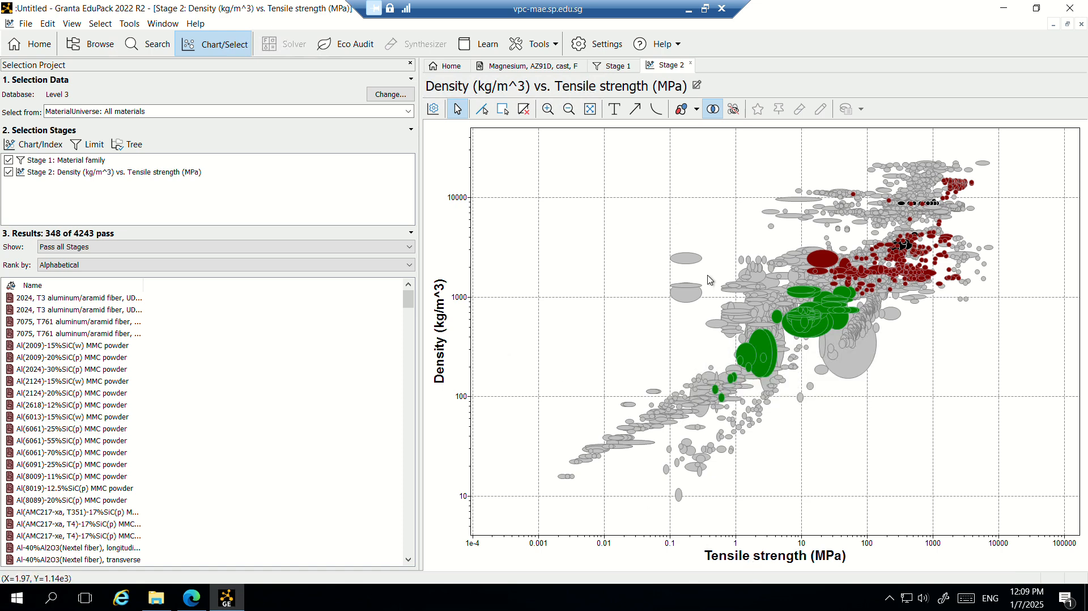
- Review the passing materials and zoom in on the chart's cluster of high-strength composites
{"action": "scroll", "coordinate": [150, 420], "scroll_direction": "down", "scroll_amount": 10}
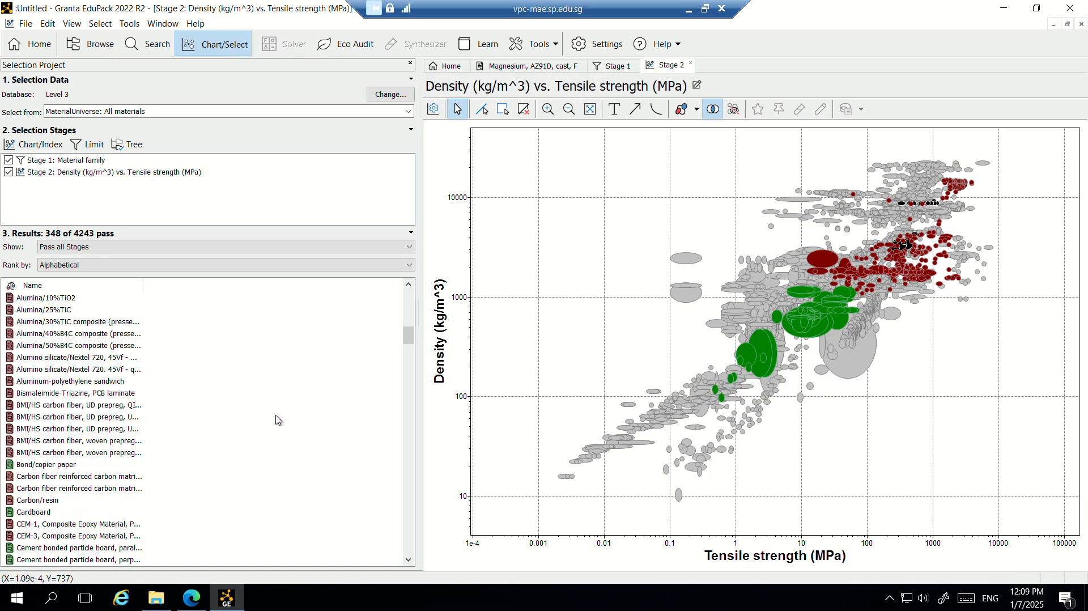
{"action": "scroll", "coordinate": [282, 425], "scroll_direction": "up", "scroll_amount": 8}
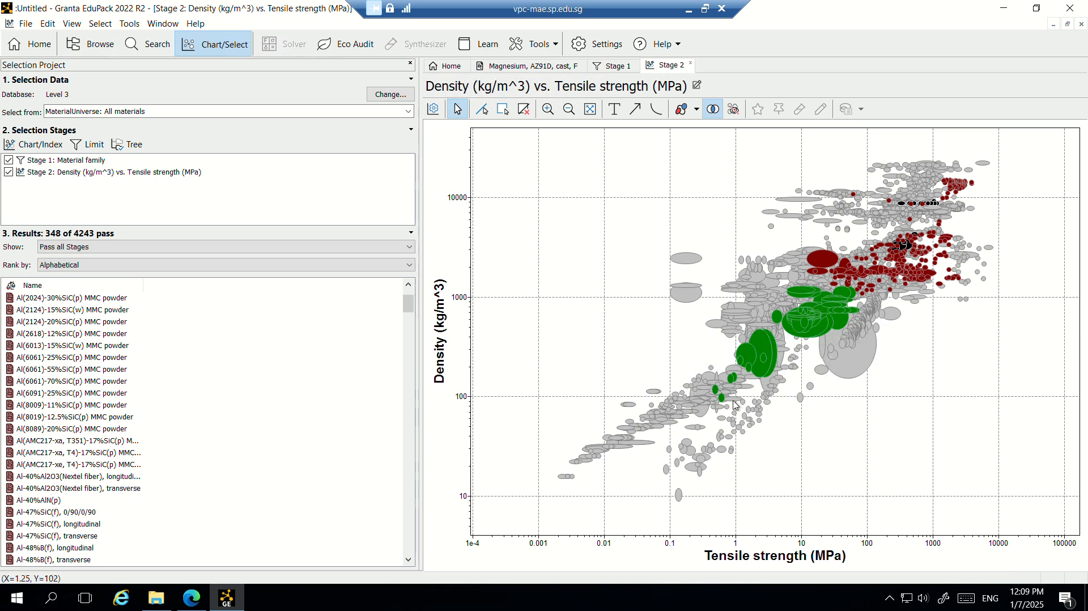
{"action": "mouse_move", "coordinate": [722, 399]}
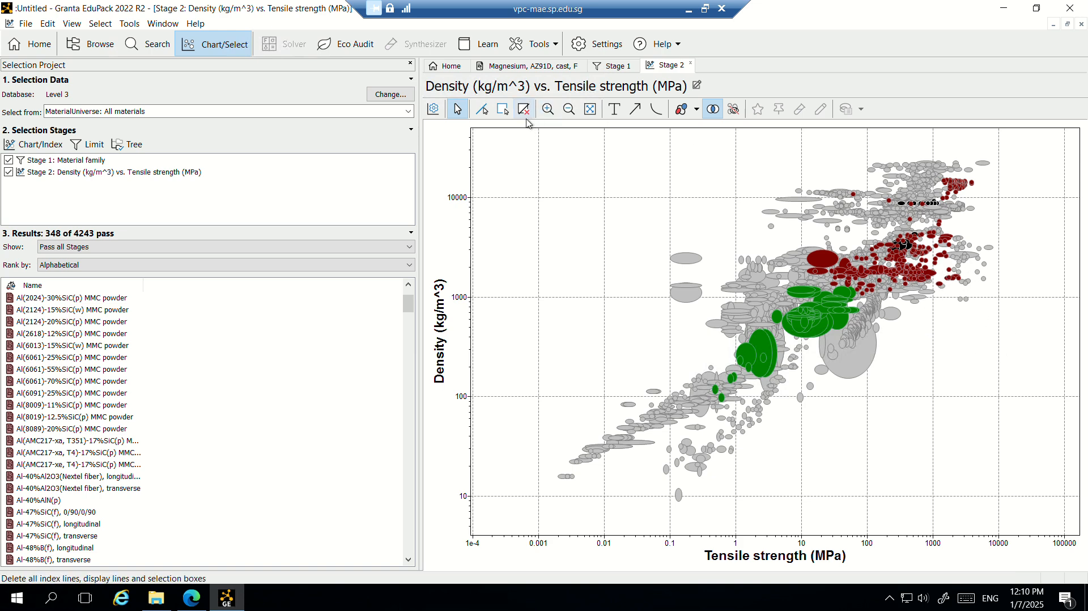
{"action": "left_click", "coordinate": [548, 109]}
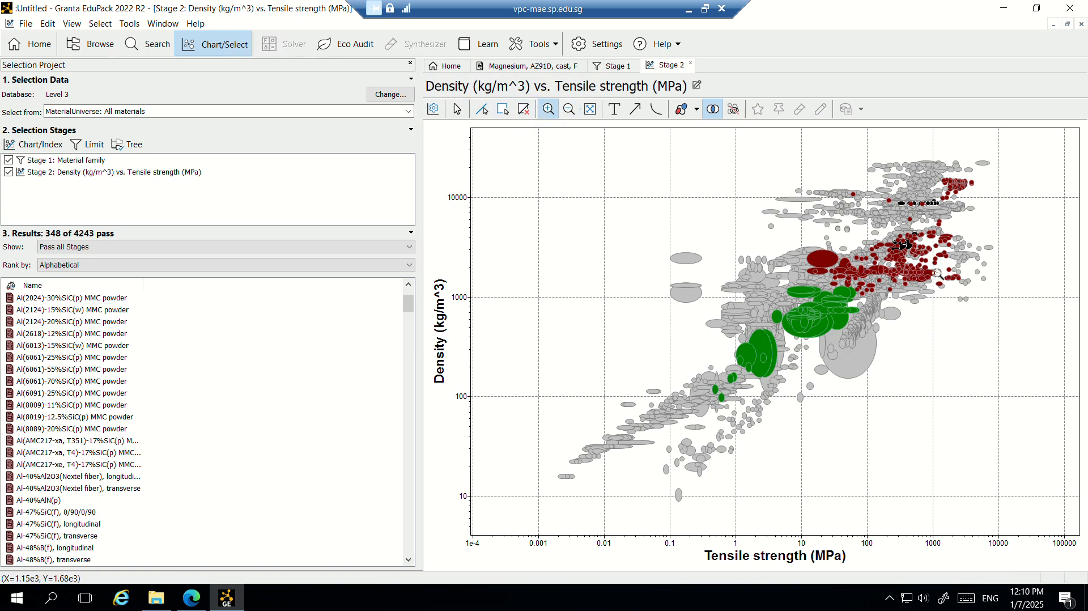
{"action": "left_click", "coordinate": [940, 279]}
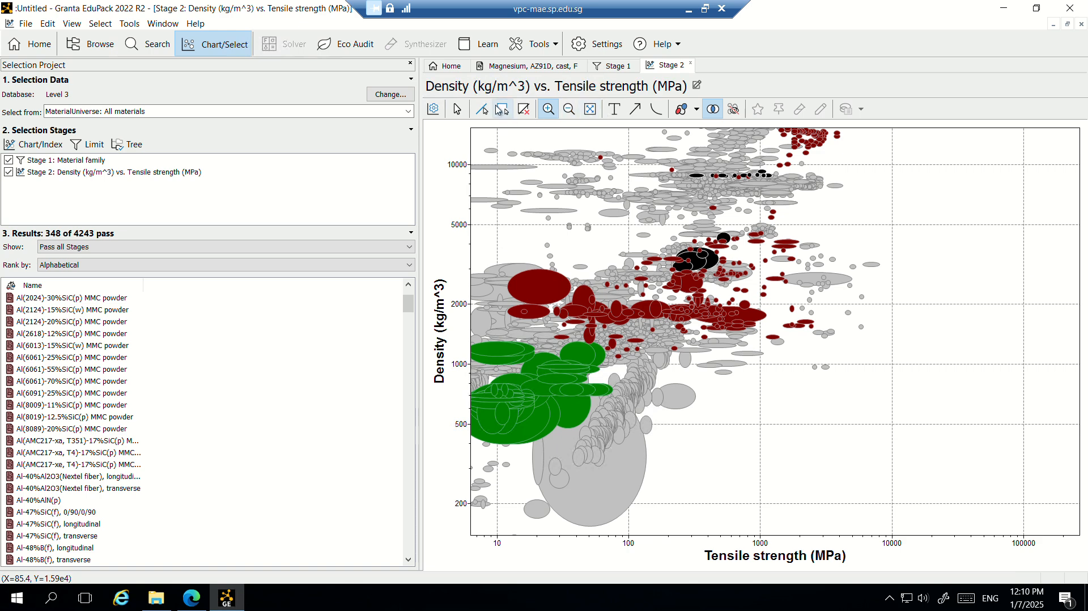
- Box-select materials on the chart from about 22 to 7000 MPa tensile strength and about 750 to 4700 kg/m^3 density
{"action": "left_click", "coordinate": [504, 113]}
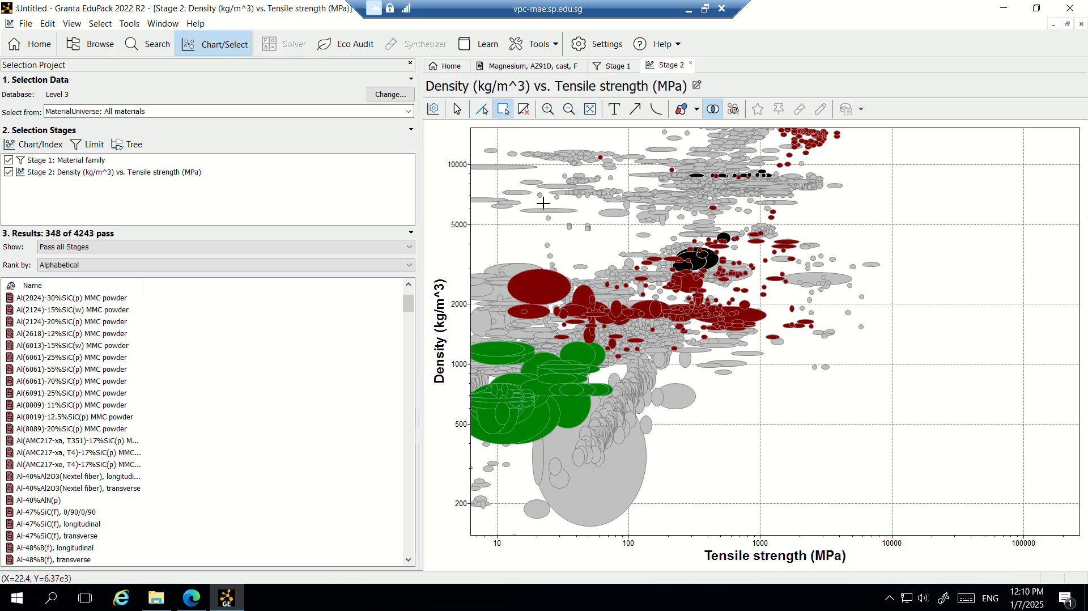
{"action": "left_click_drag", "start_coordinate": [543, 203], "coordinate": [873, 389]}
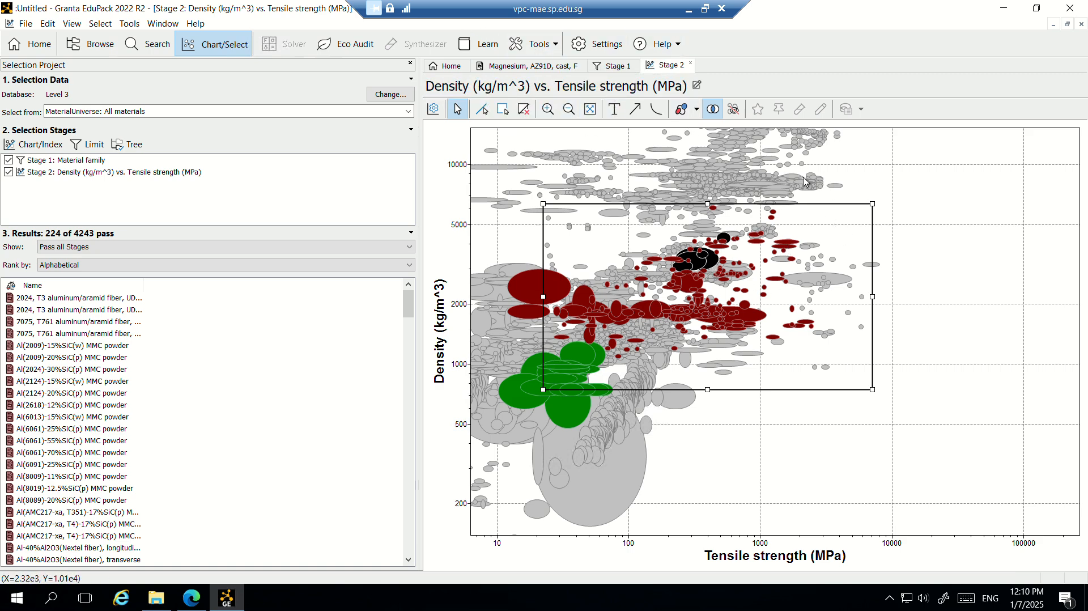
{"action": "mouse_move", "coordinate": [814, 186]}
{"action": "left_click_drag", "start_coordinate": [543, 204], "coordinate": [540, 229]}
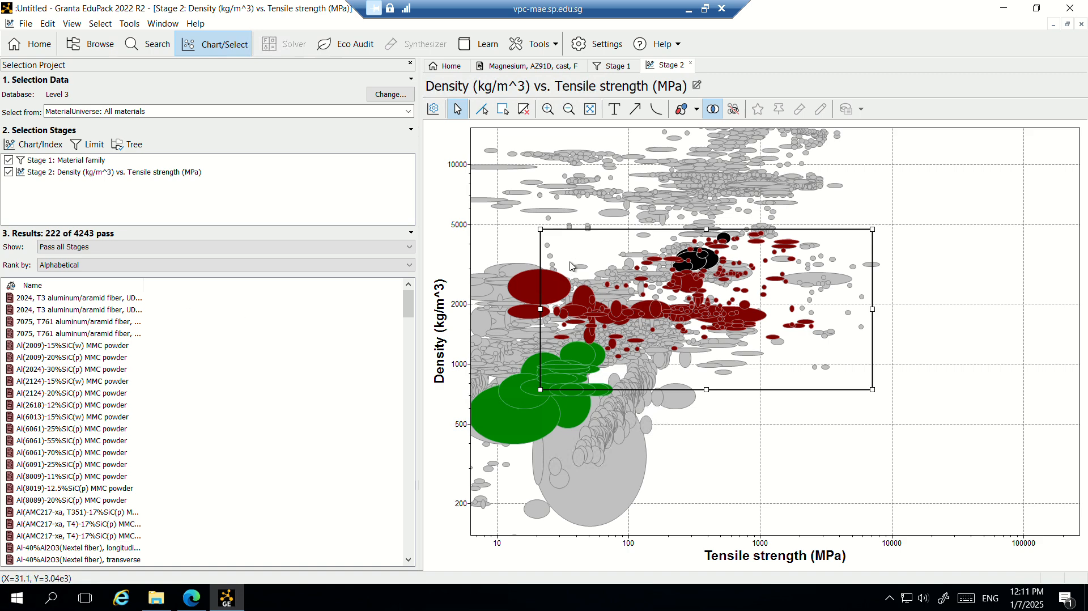
- Find the PA6/E-glass fiber, woven fabric laminate, biaxial lay-up record among the passing materials and open its datasheet
{"action": "scroll", "coordinate": [78, 373], "scroll_direction": "down", "scroll_amount": 2}
{"action": "scroll", "coordinate": [77, 373], "scroll_direction": "down", "scroll_amount": 20}
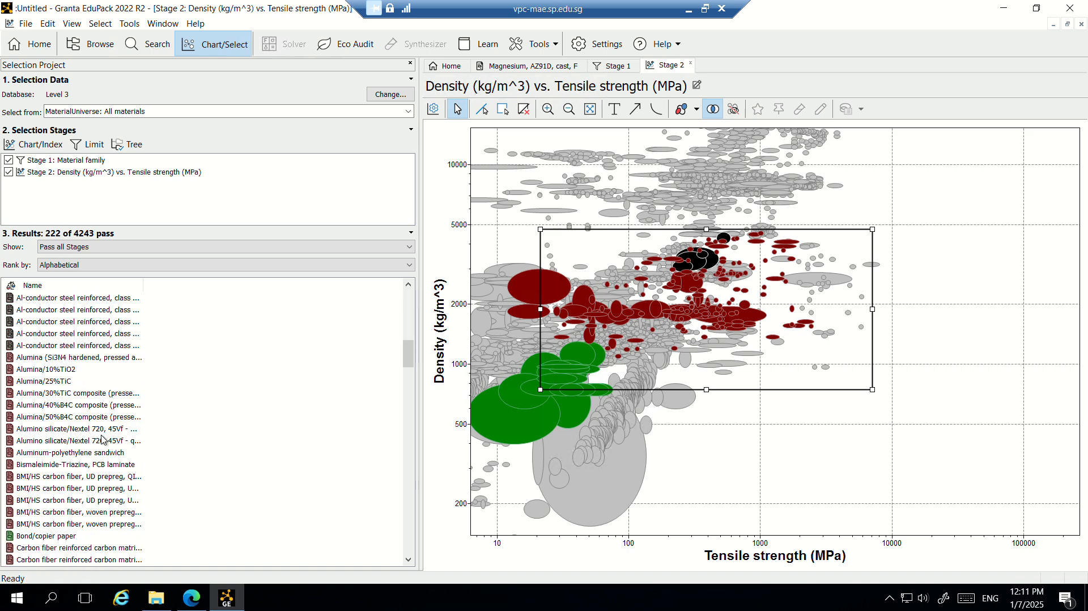
{"action": "scroll", "coordinate": [93, 452], "scroll_direction": "down", "scroll_amount": 2}
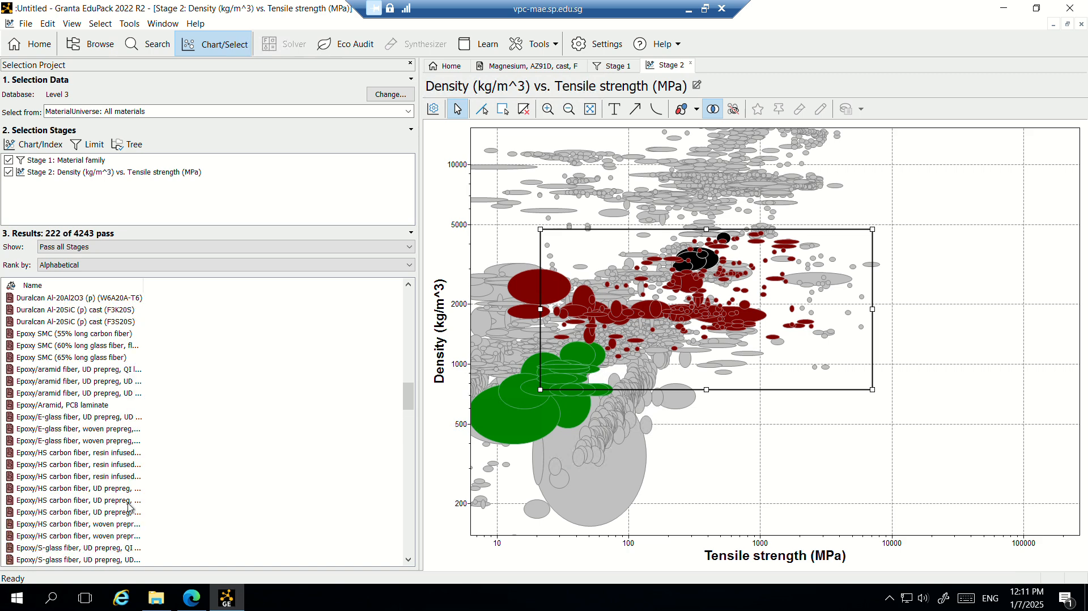
{"action": "scroll", "coordinate": [114, 493], "scroll_direction": "down", "scroll_amount": 15}
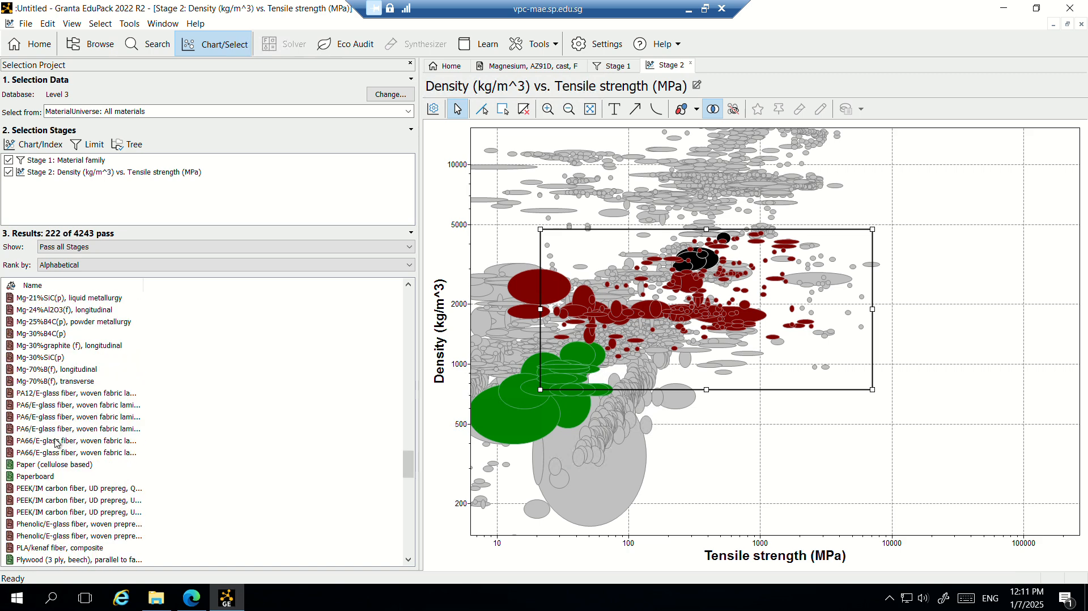
{"action": "left_click", "coordinate": [72, 433]}
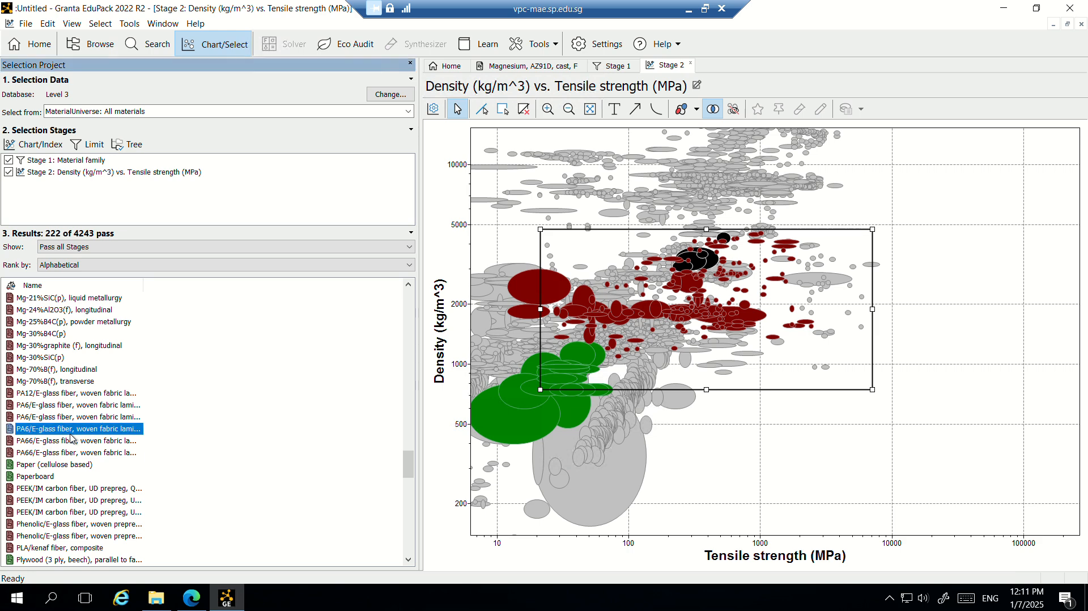
{"action": "double_click", "coordinate": [78, 434]}
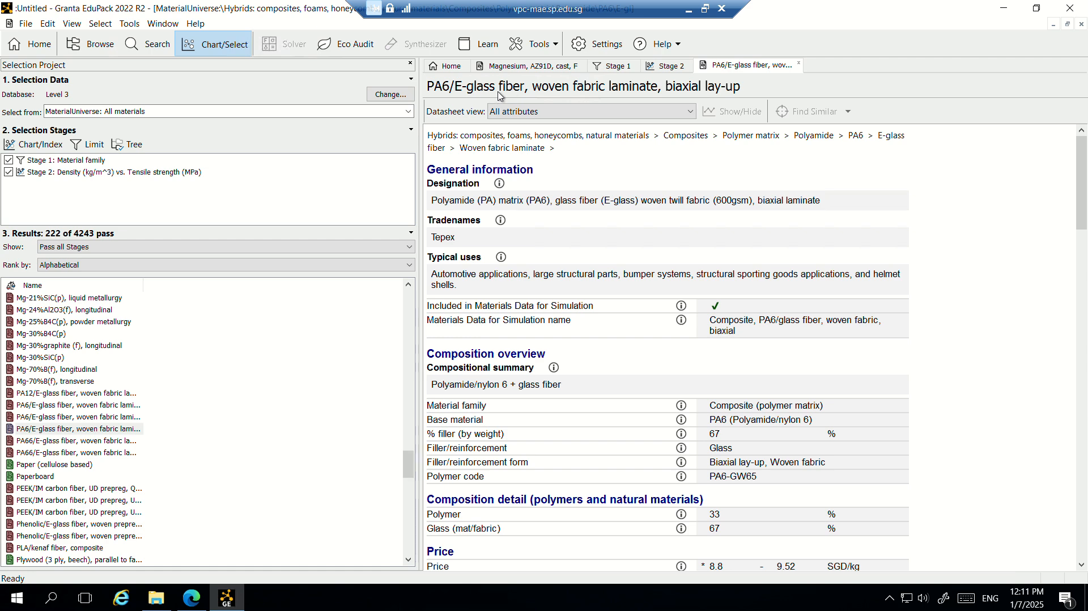
- Export the PA6/E-glass fiber biaxial lay-up record to Ansys Workbench as a file, using the default model and SI (Consistent) units
{"action": "right_click", "coordinate": [108, 430]}
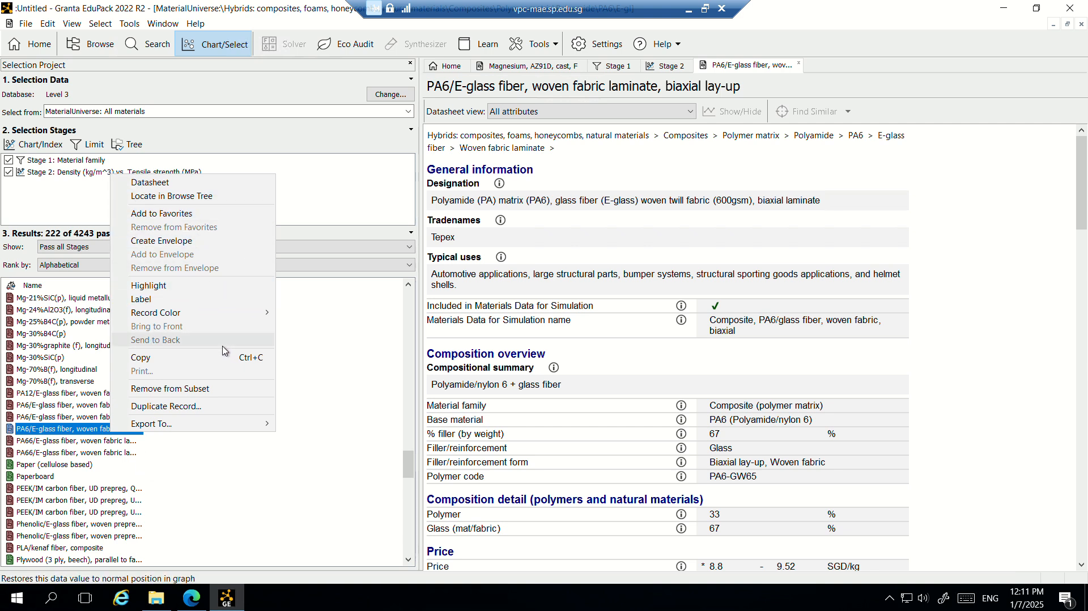
{"action": "left_click", "coordinate": [63, 430]}
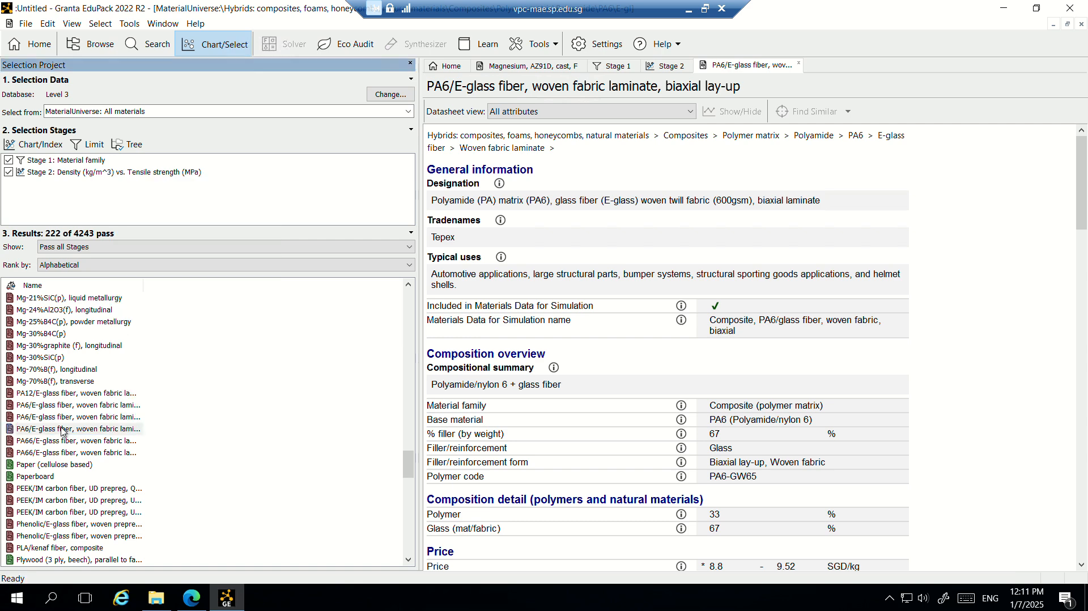
{"action": "right_click", "coordinate": [80, 431]}
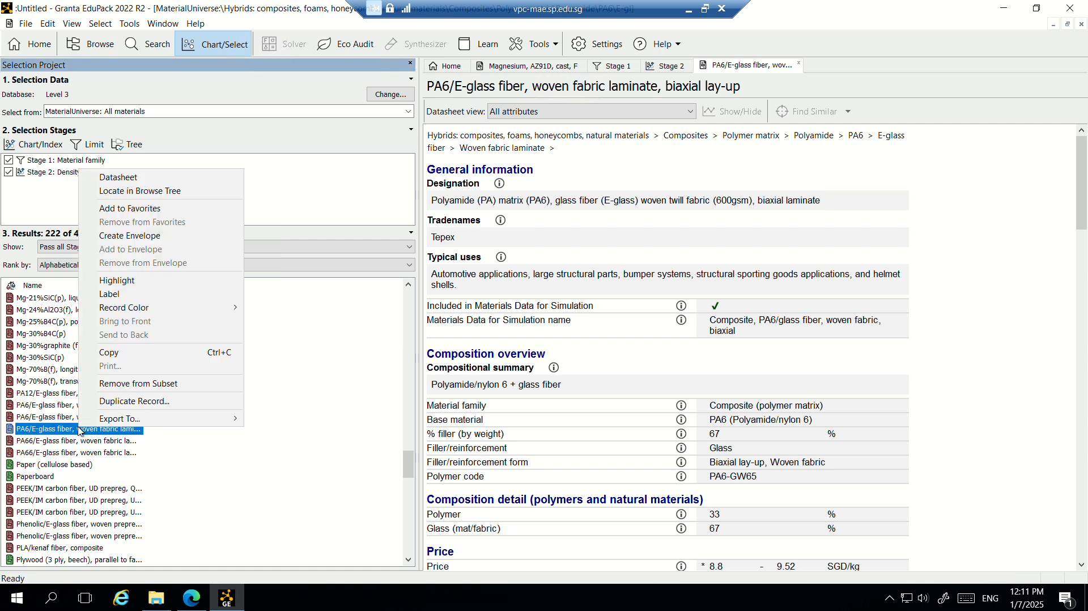
{"action": "mouse_move", "coordinate": [142, 420]}
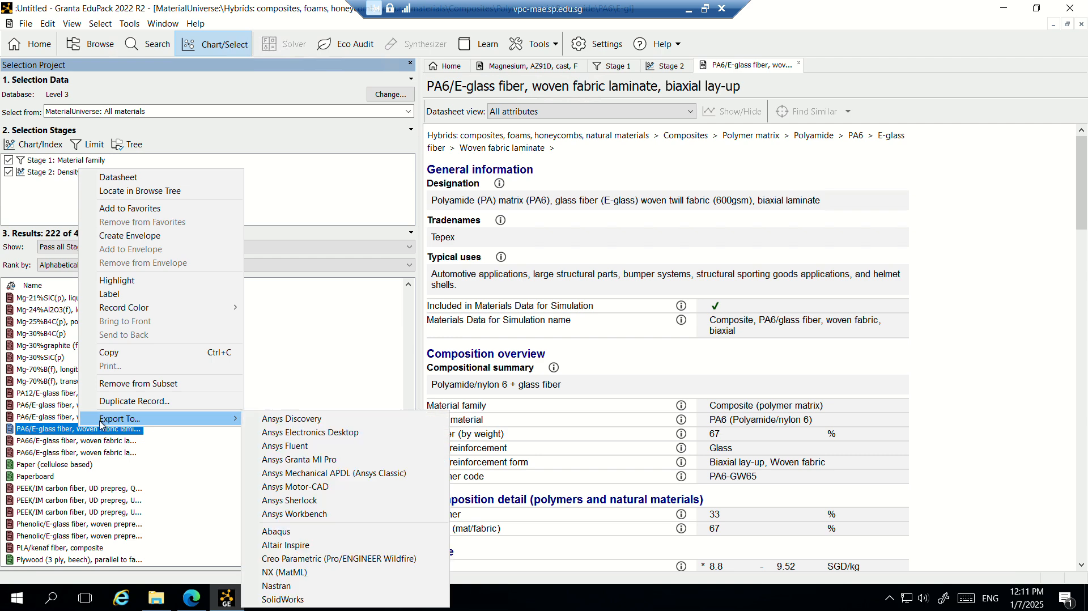
{"action": "mouse_move", "coordinate": [104, 420]}
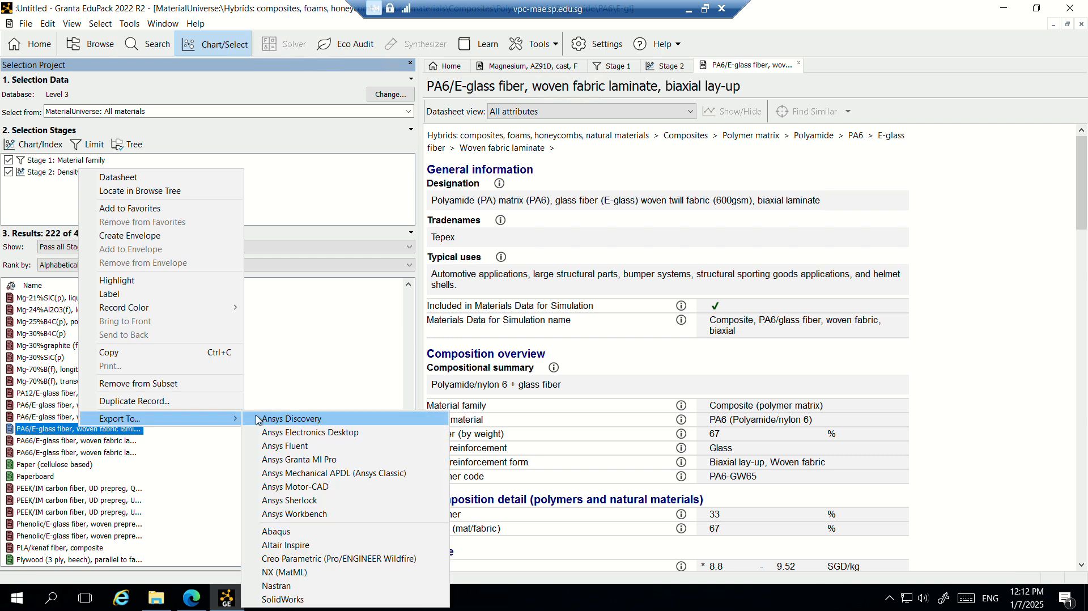
{"action": "left_click", "coordinate": [306, 515]}
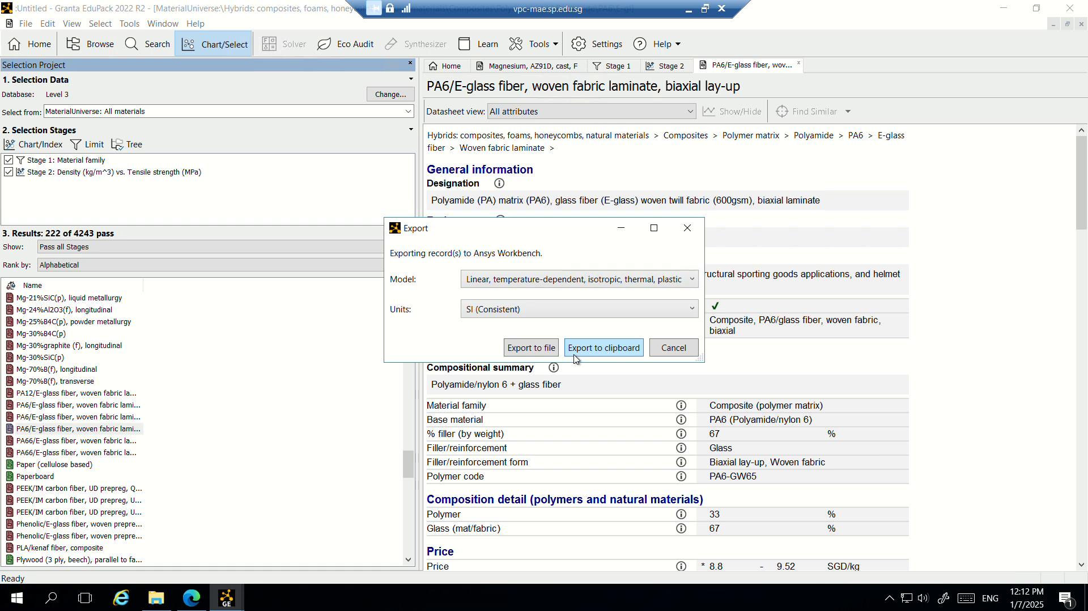
{"action": "left_click", "coordinate": [540, 353]}
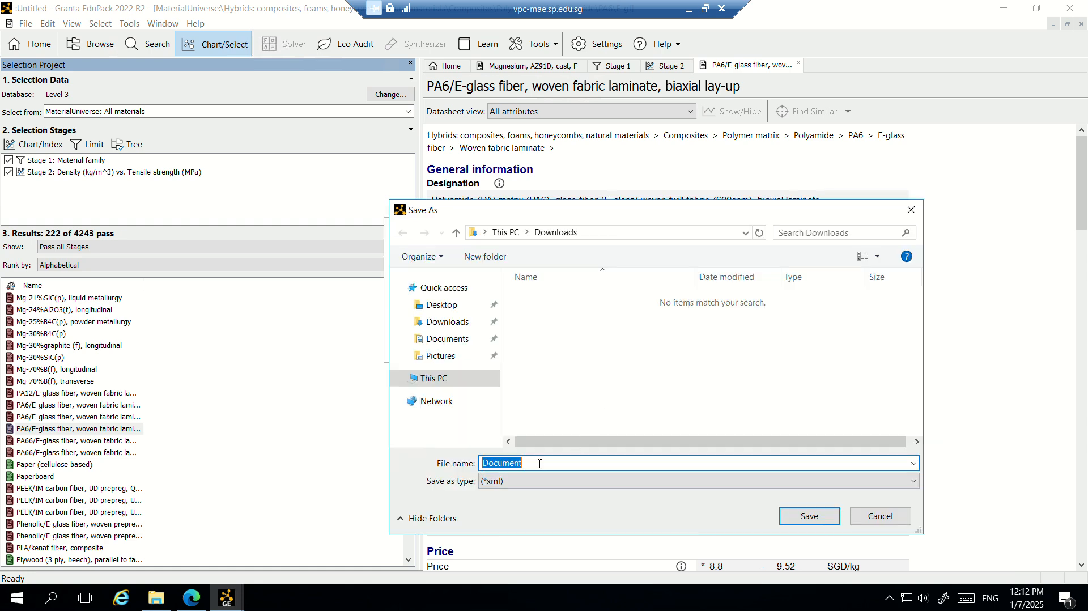
- Save the exported XML file in Downloads as PA6GF and close the export dialog
{"action": "left_click", "coordinate": [448, 322]}
{"action": "double_click", "coordinate": [494, 462]}
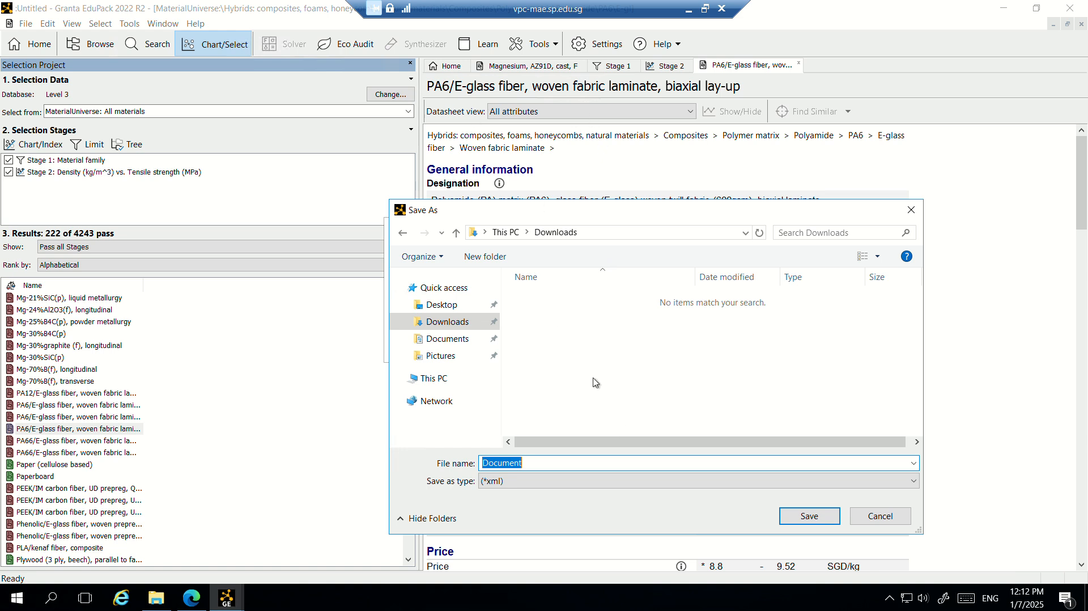
{"action": "type", "text": "PA6GF"}
{"action": "left_click", "coordinate": [815, 517]}
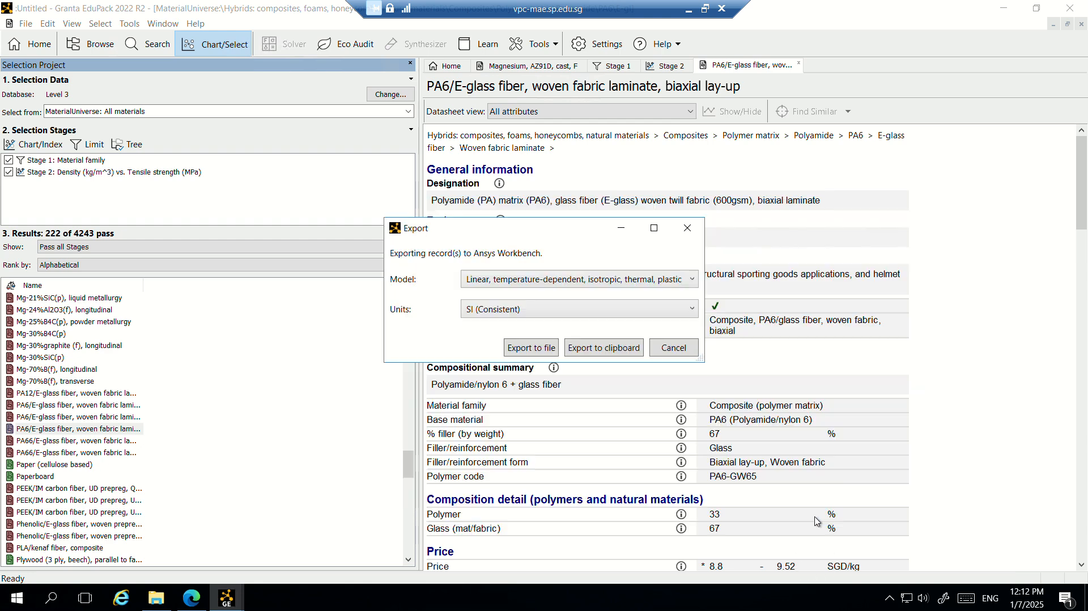
{"action": "left_click", "coordinate": [686, 232]}
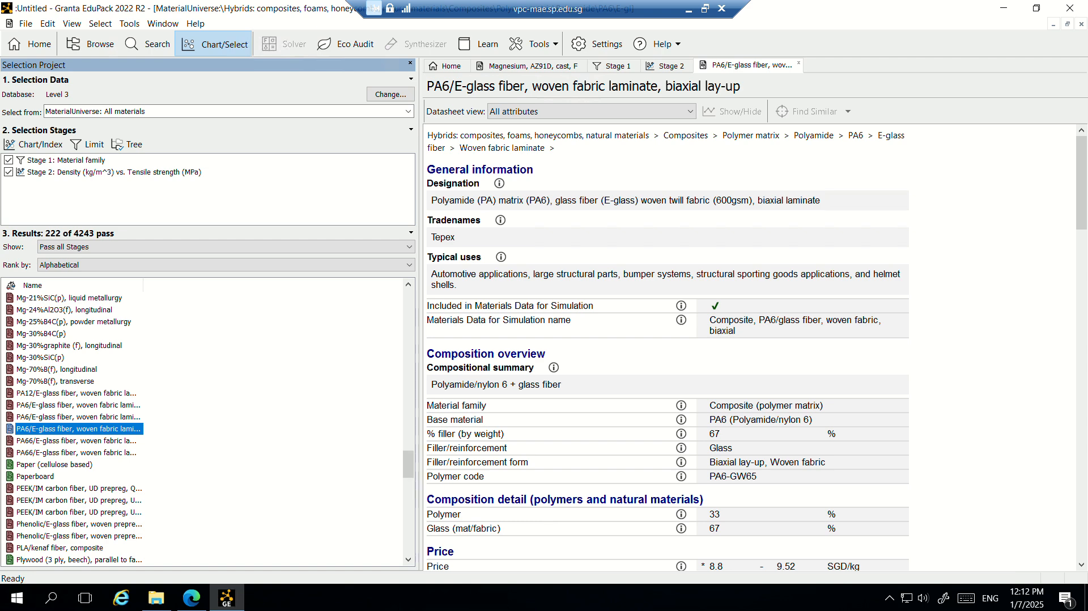
- Switch to the Edge browser, sign in to OneDrive with the prefilled account password, and maximise the window
{"action": "left_click", "coordinate": [191, 599]}
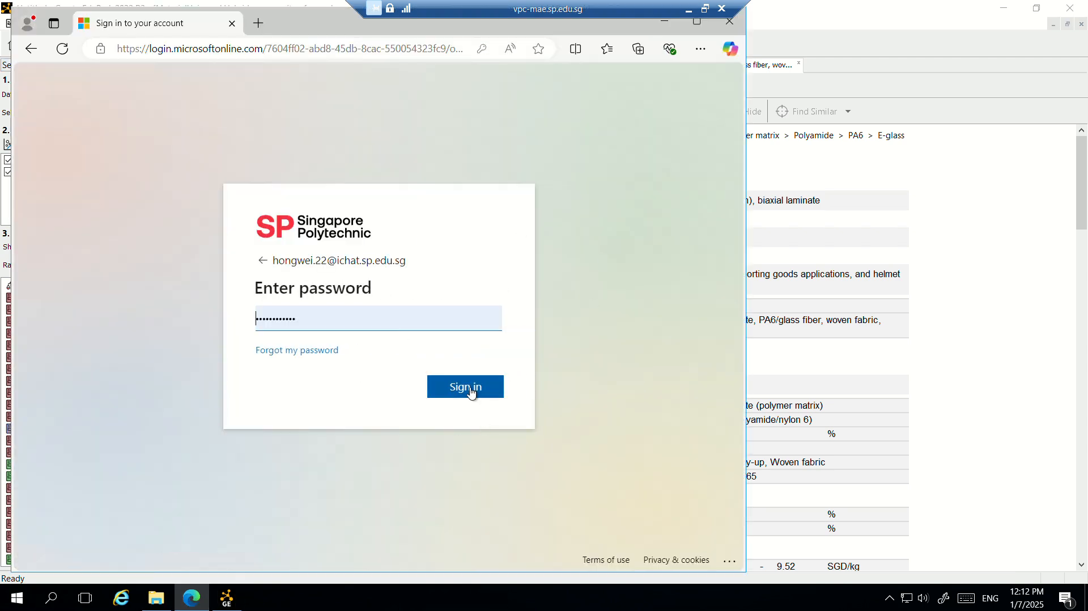
{"action": "left_click", "coordinate": [471, 392]}
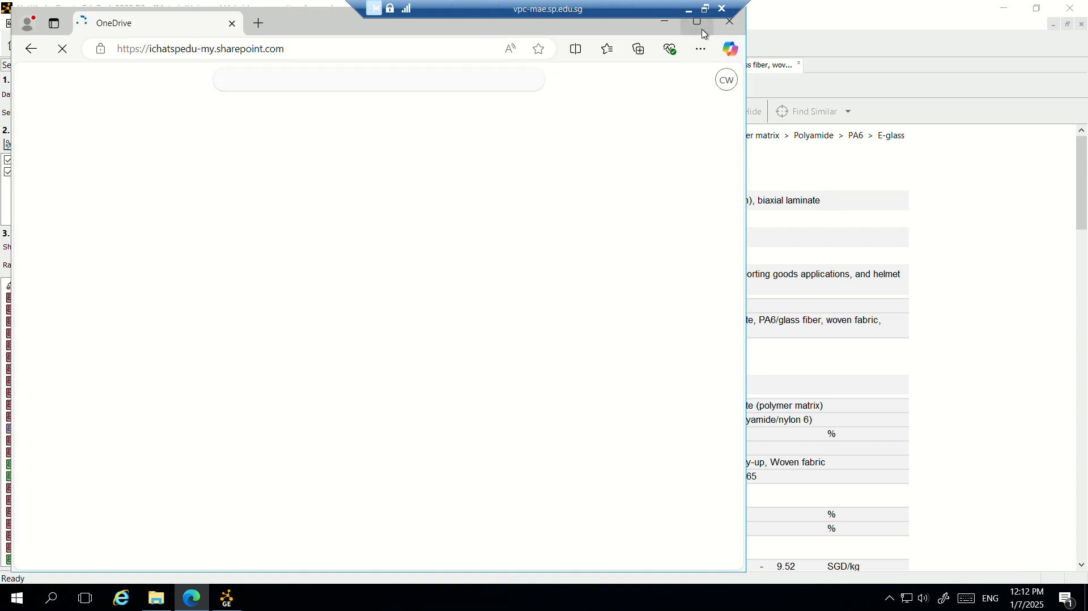
{"action": "left_click", "coordinate": [704, 29]}
- Upload the PA6GF file from Downloads to OneDrive, look over the home page, and return to Granta EduPack
{"action": "left_click", "coordinate": [44, 115]}
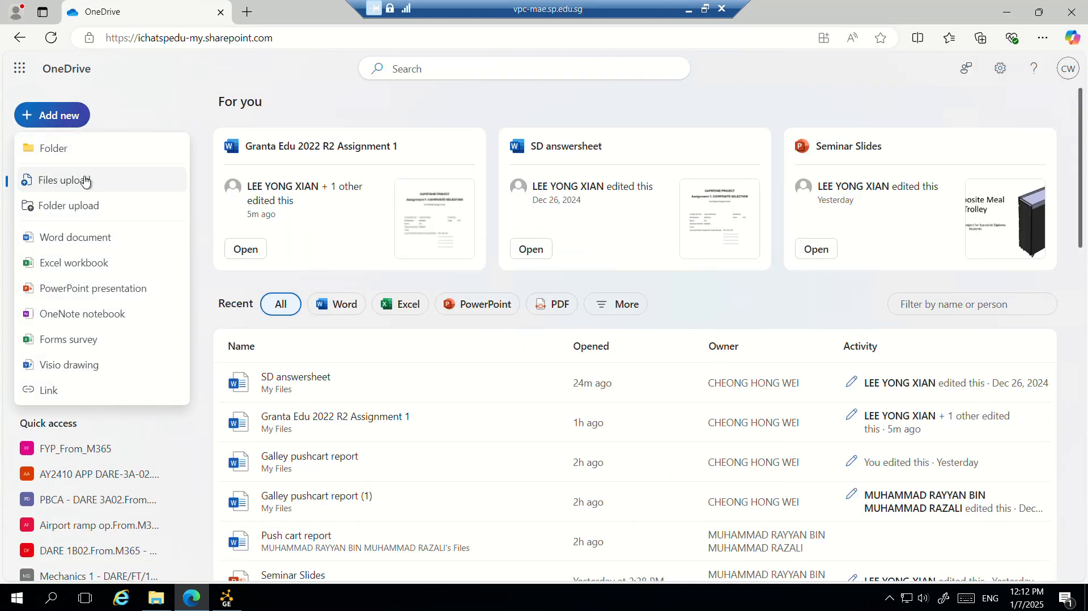
{"action": "left_click", "coordinate": [85, 180]}
{"action": "left_click", "coordinate": [172, 115]}
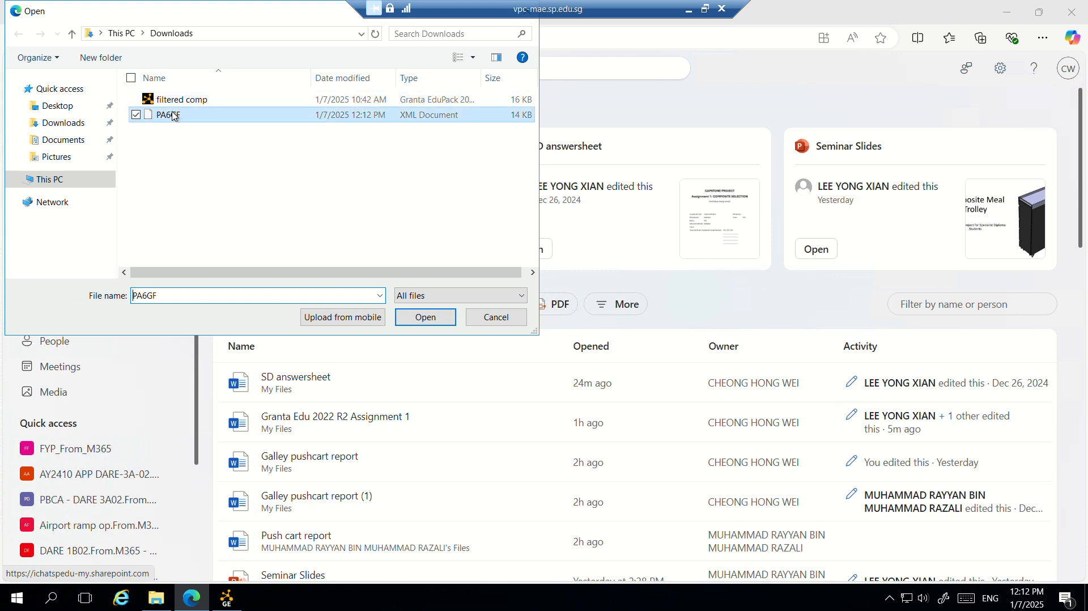
{"action": "left_click", "coordinate": [437, 318]}
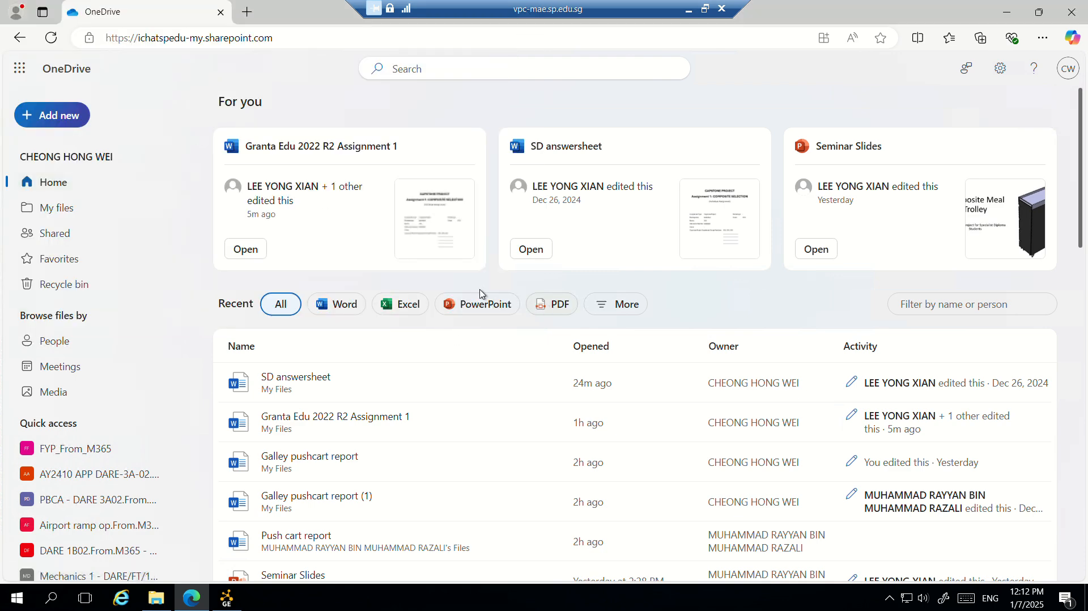
{"action": "scroll", "coordinate": [461, 406], "scroll_direction": "down", "scroll_amount": 10}
{"action": "scroll", "coordinate": [539, 444], "scroll_direction": "up", "scroll_amount": 10}
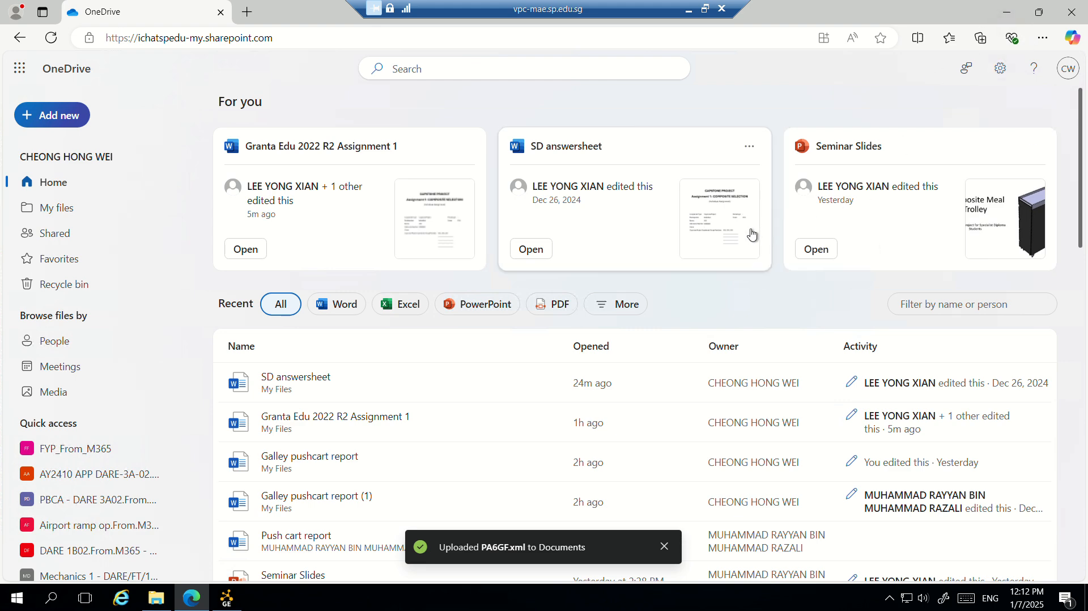
{"action": "scroll", "coordinate": [720, 267], "scroll_direction": "down", "scroll_amount": 6}
{"action": "scroll", "coordinate": [687, 291], "scroll_direction": "up", "scroll_amount": 6}
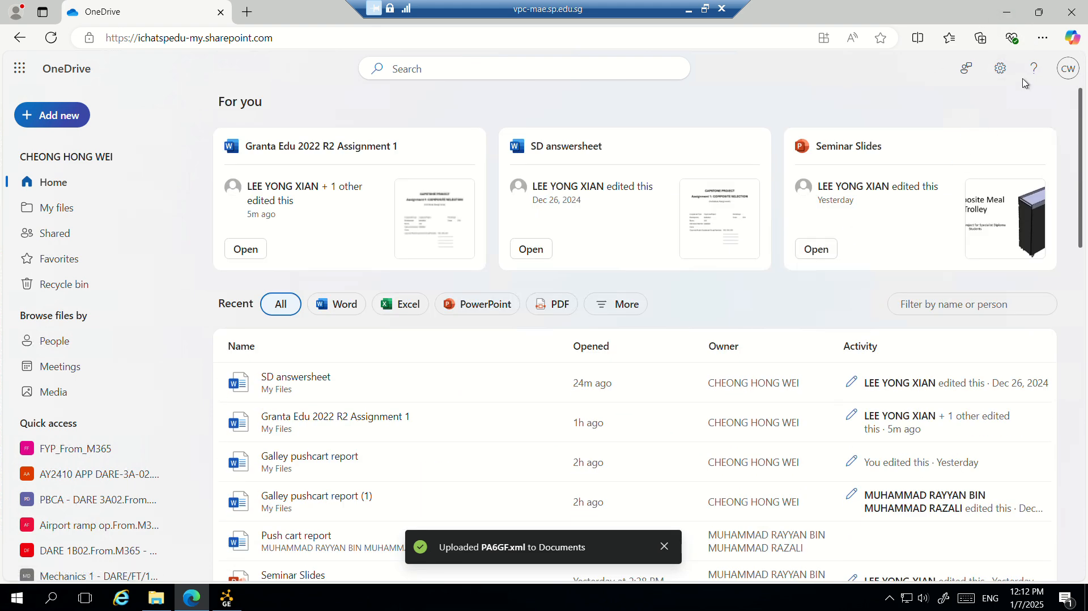
{"action": "left_click", "coordinate": [1015, 18]}
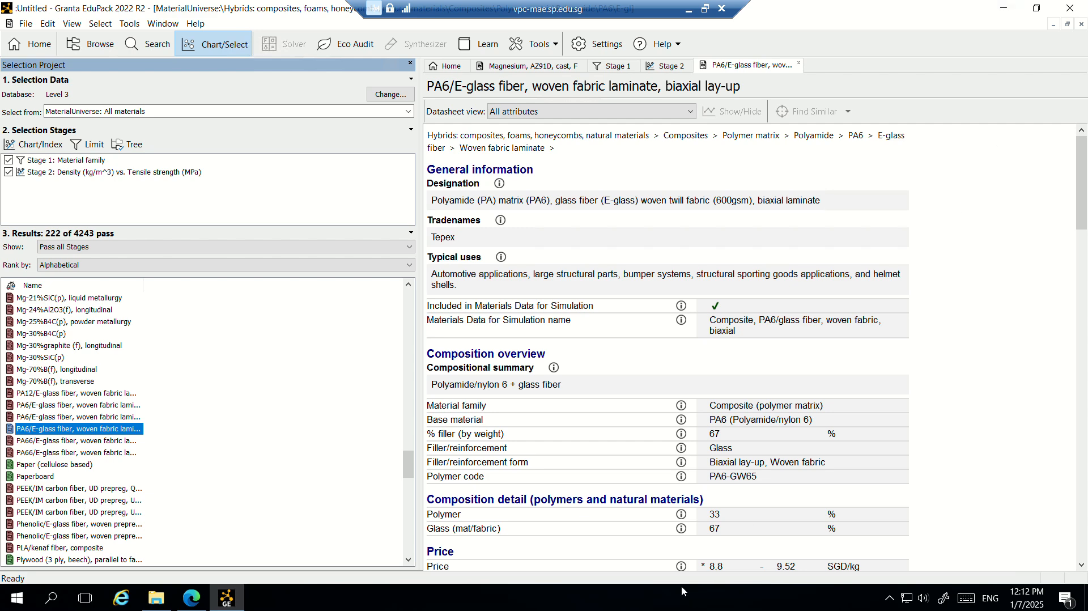
{"action": "left_click", "coordinate": [196, 604]}
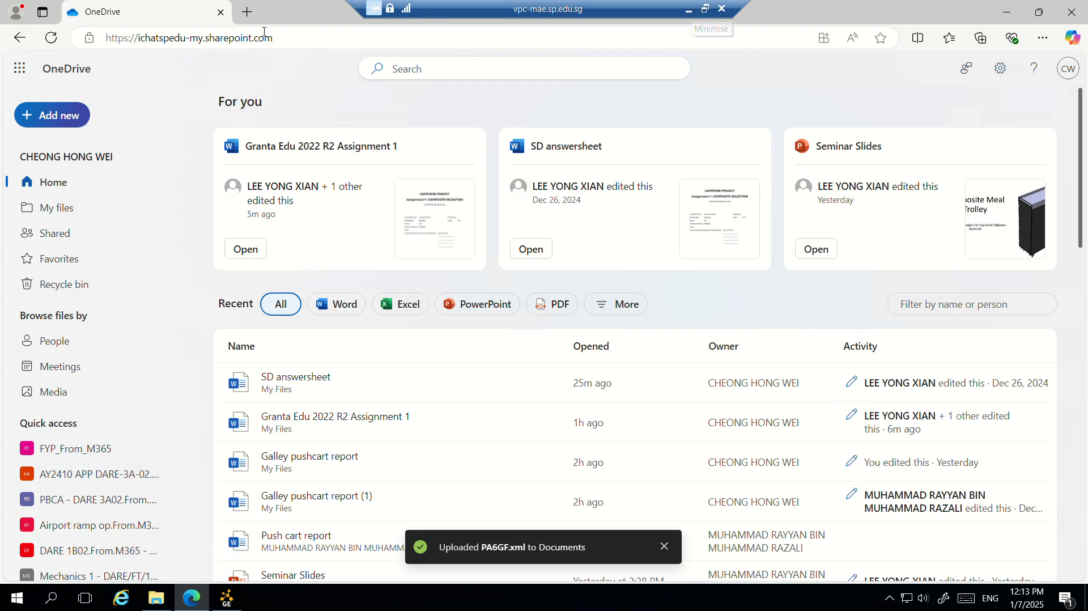
{"action": "left_click", "coordinate": [1007, 12]}
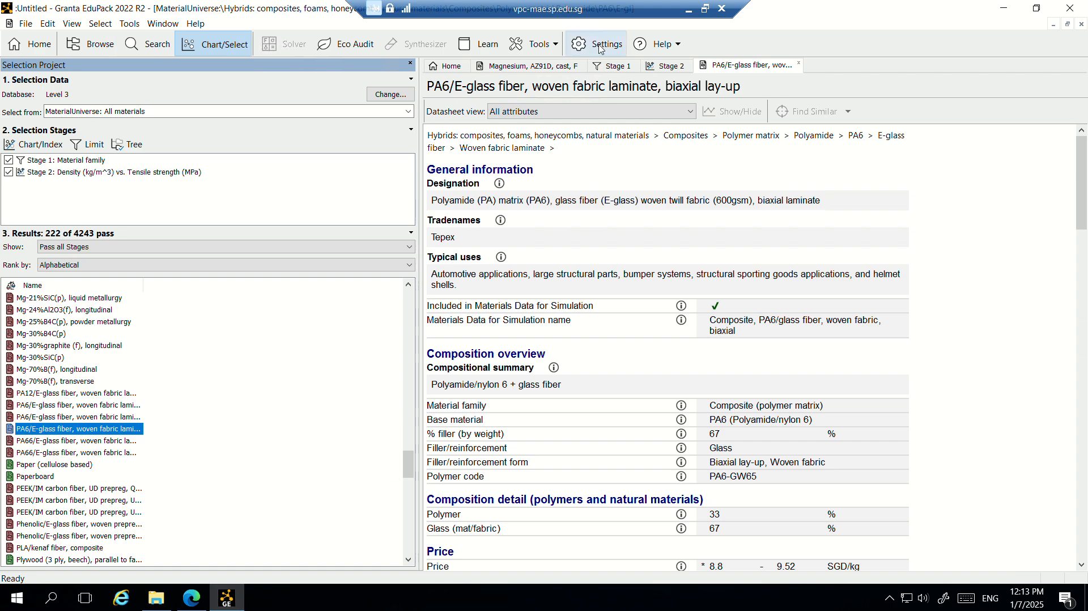
{"action": "scroll", "coordinate": [332, 448], "scroll_direction": "down", "scroll_amount": 2}
{"action": "scroll", "coordinate": [334, 452], "scroll_direction": "down", "scroll_amount": 3}
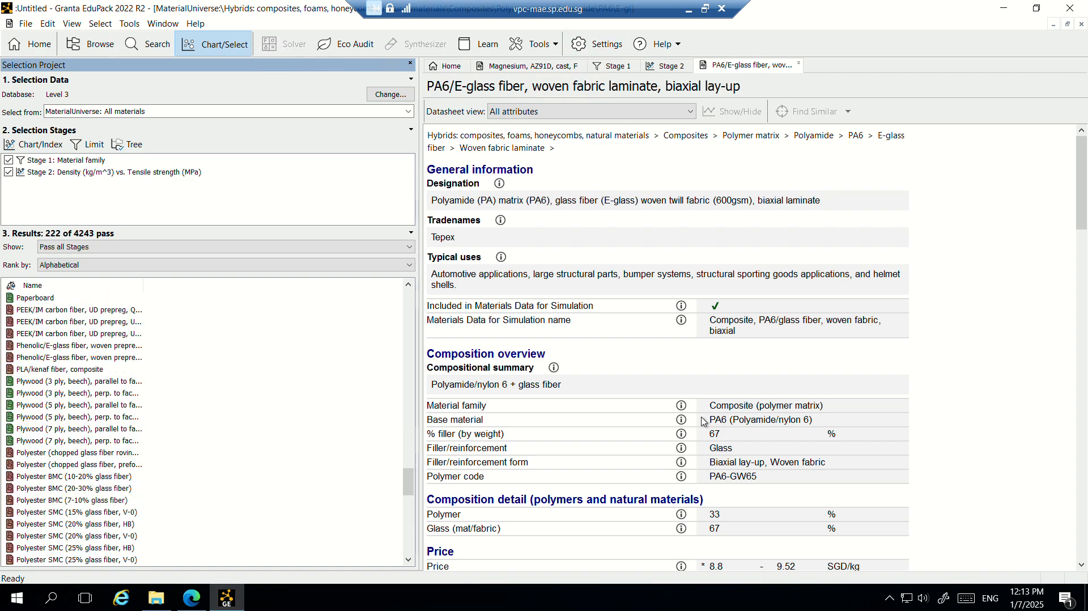